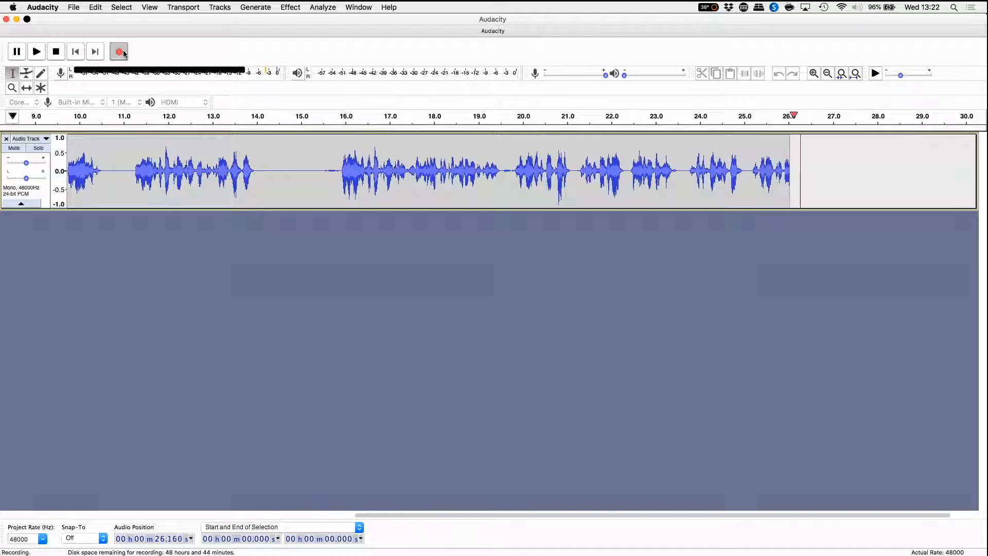
- Stop the voice recording
click(77, 54)
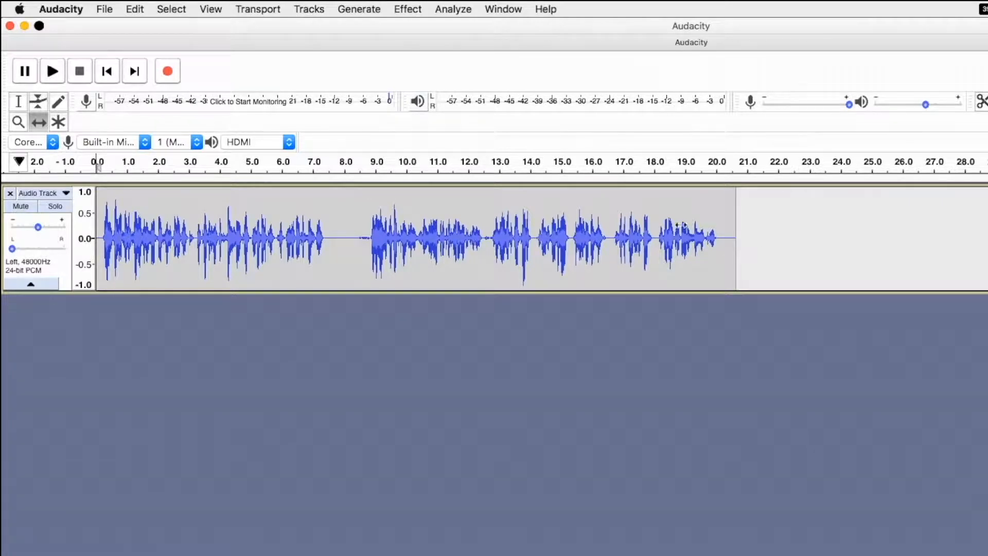
- Duplicate the entire mono voice recording and combine the two copies into one stereo track
click(27, 104)
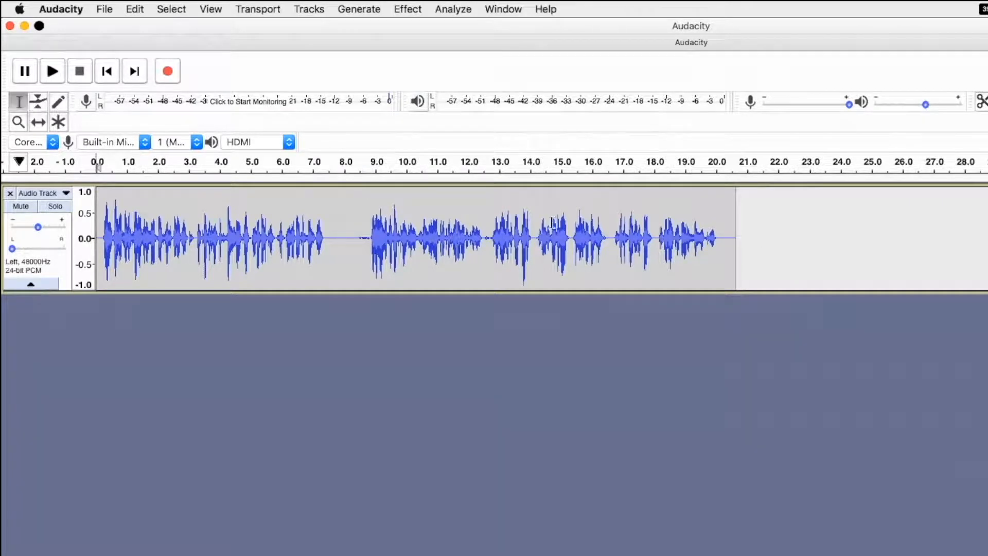
drag(753, 246, 94, 225)
click(135, 10)
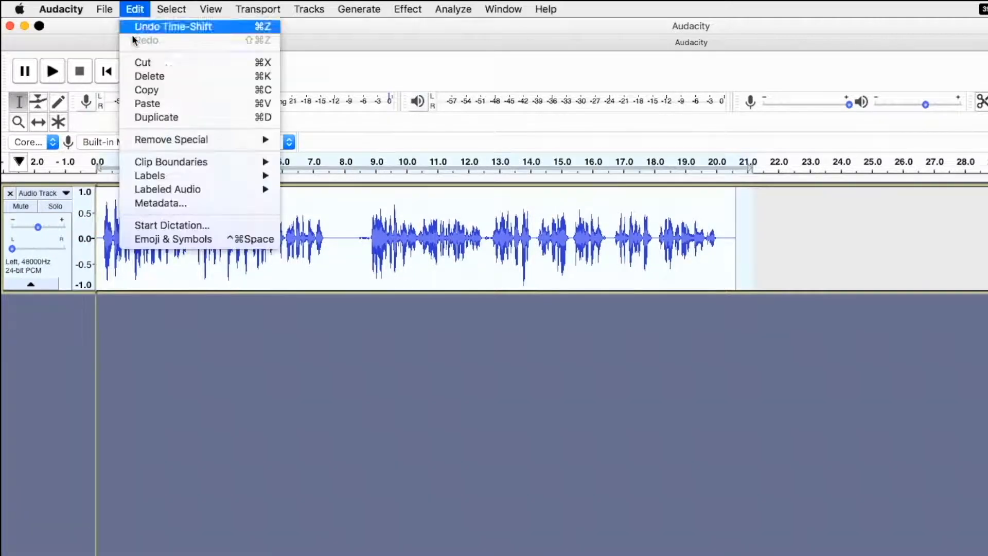
click(153, 116)
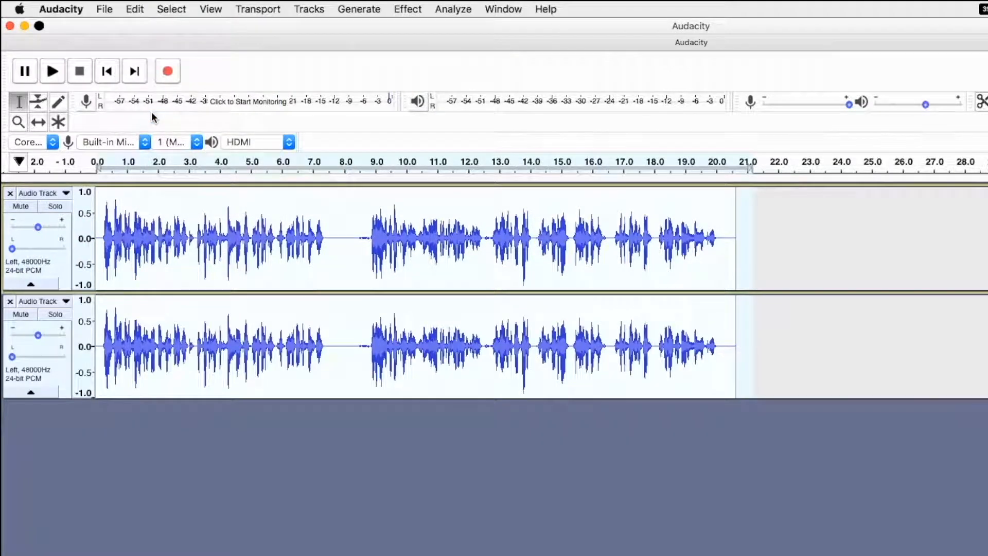
click(66, 193)
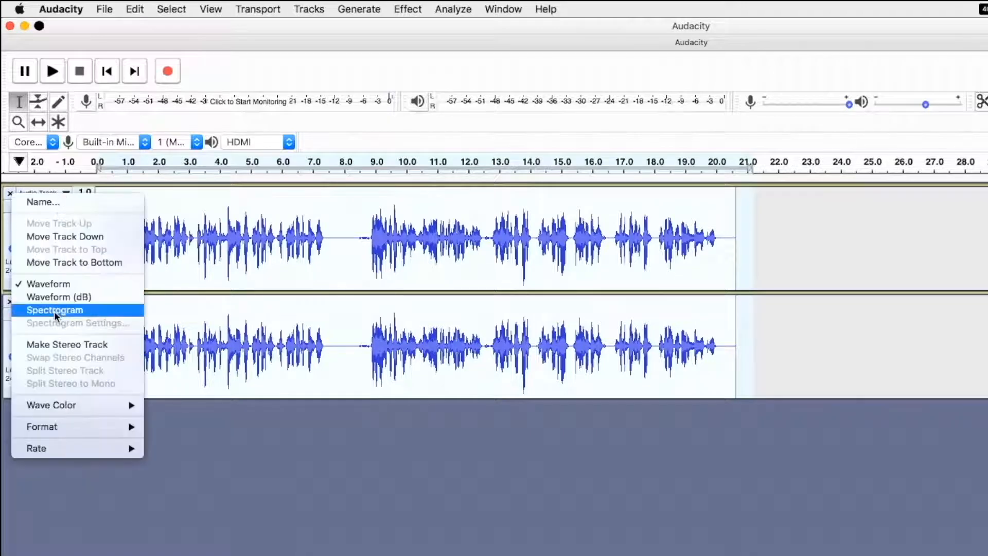
click(59, 343)
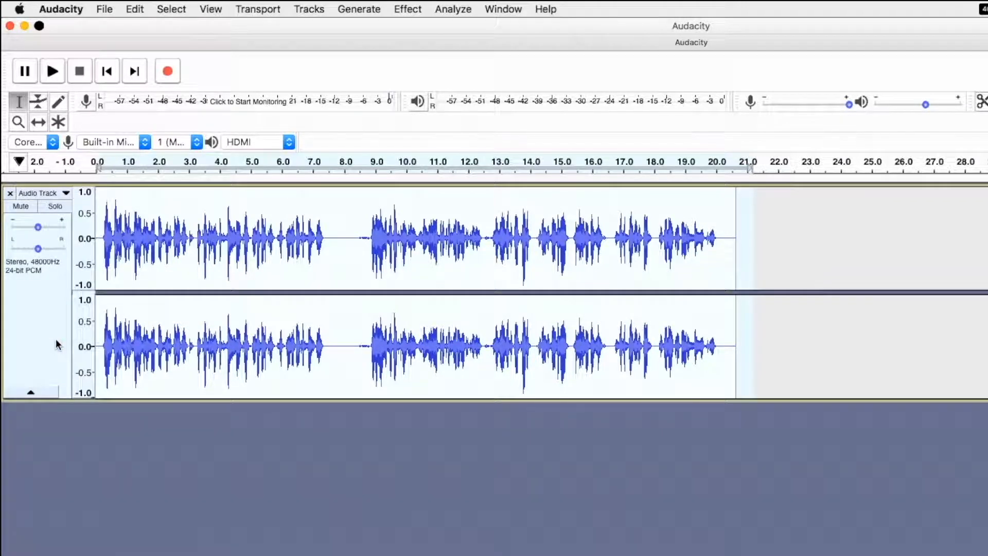
- Open Hot Rod.mp3 from the Royalty Free Music folder in its own project window
click(108, 11)
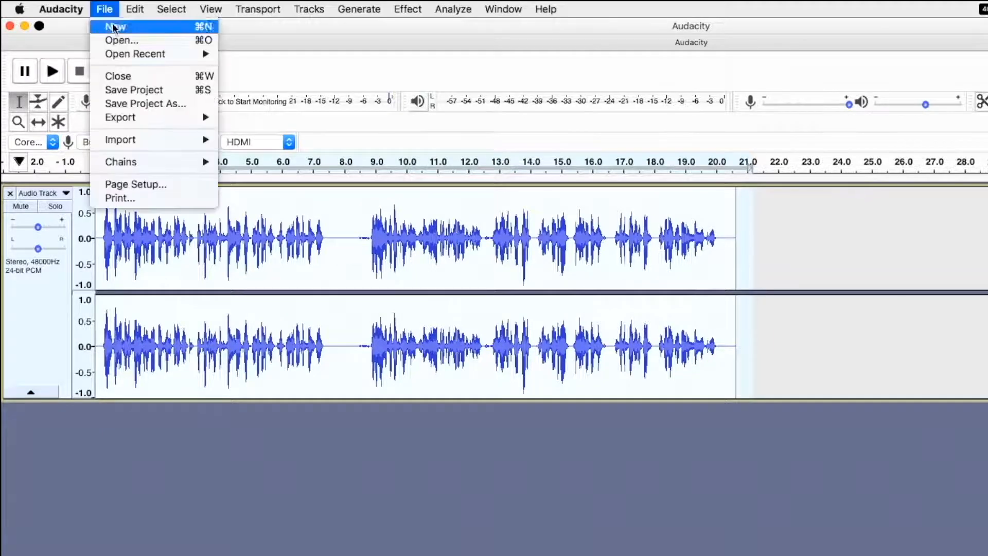
click(120, 40)
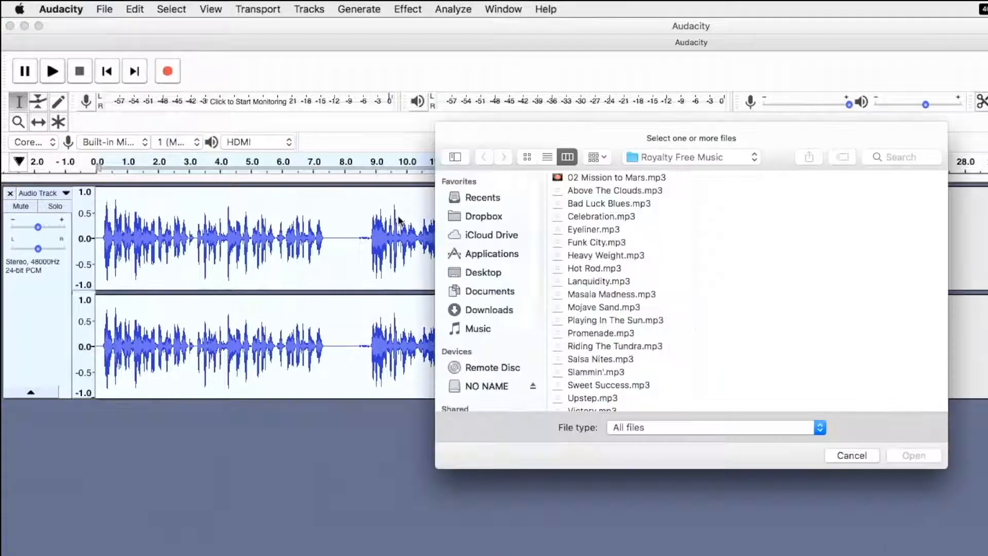
click(590, 269)
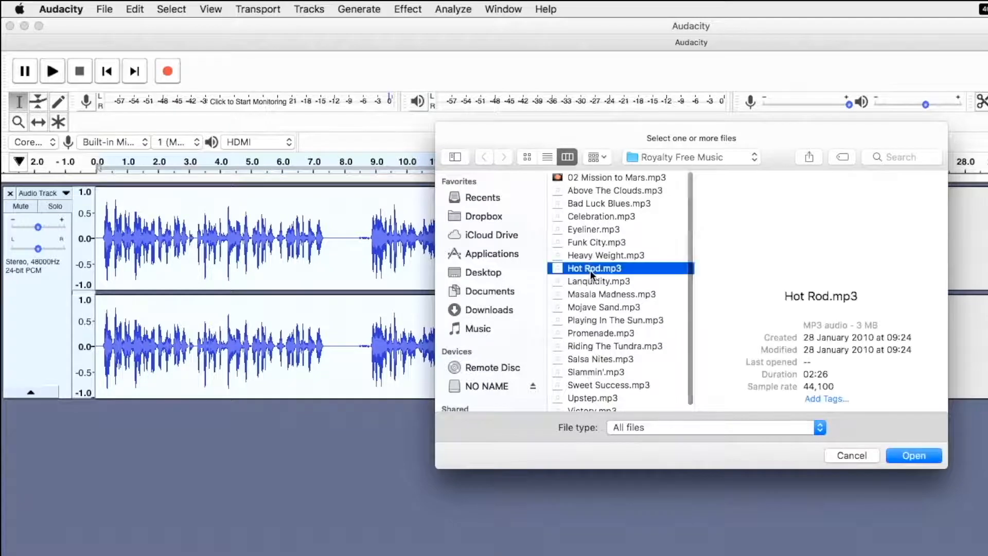
click(901, 456)
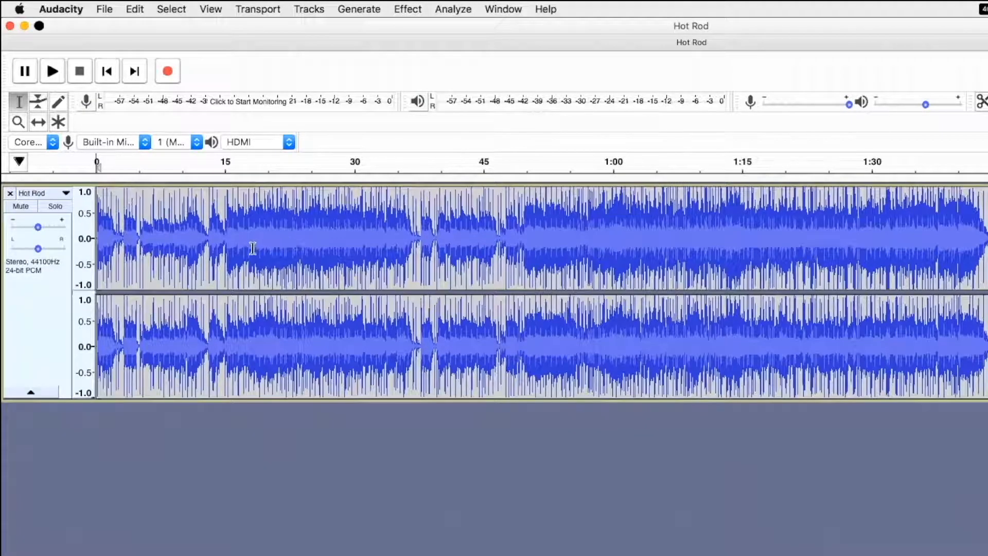
- Play the Hot Rod music from just before 15 seconds to check where the wanted section starts
drag(226, 246, 445, 323)
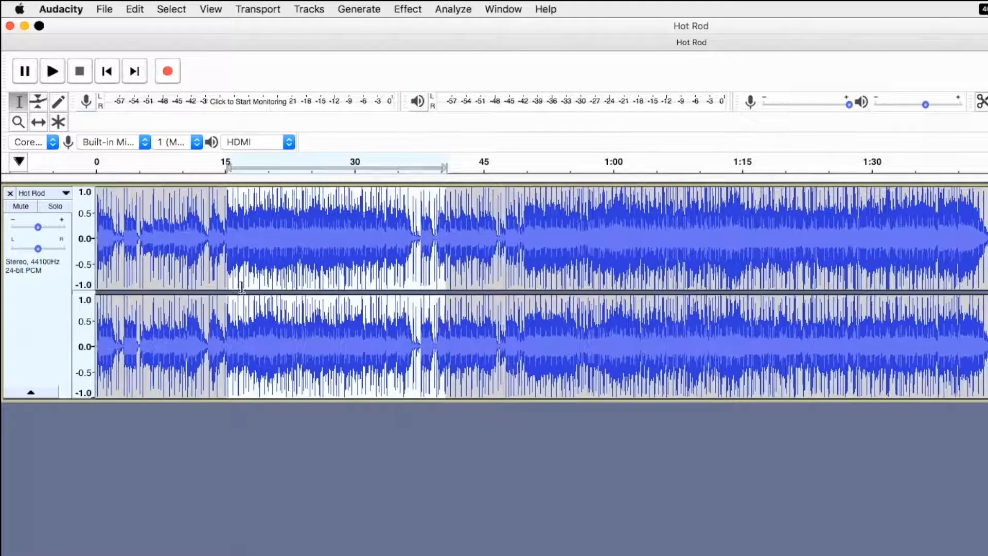
click(217, 267)
click(222, 256)
key(space)
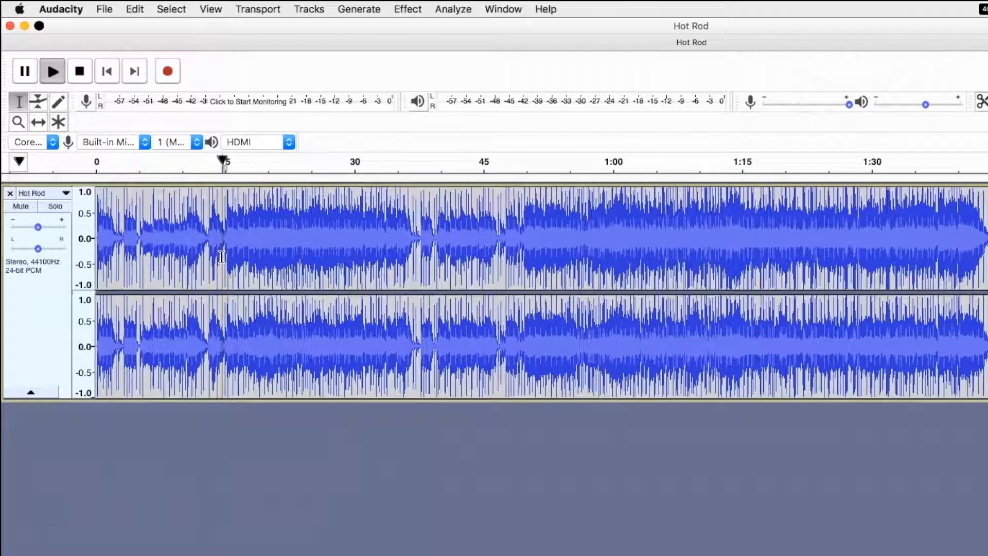
key(space)
- Copy the Hot Rod music from about 15 seconds to 1:00 and close that project without saving
drag(222, 257, 610, 306)
click(142, 12)
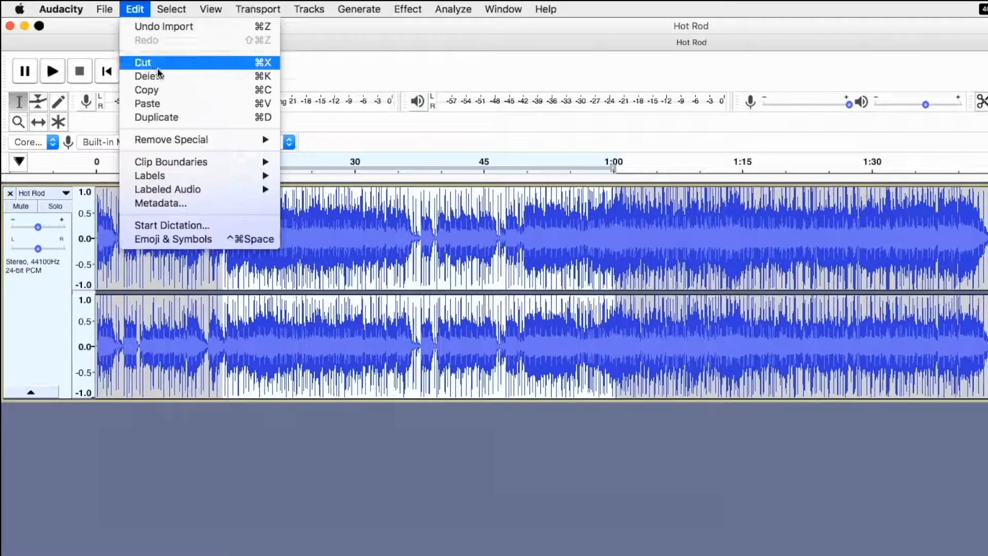
click(160, 91)
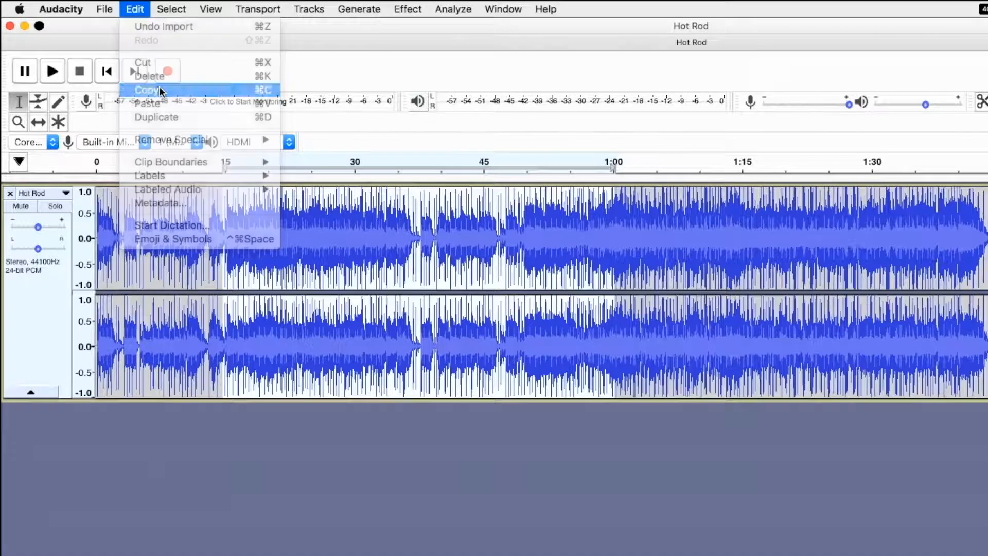
click(9, 26)
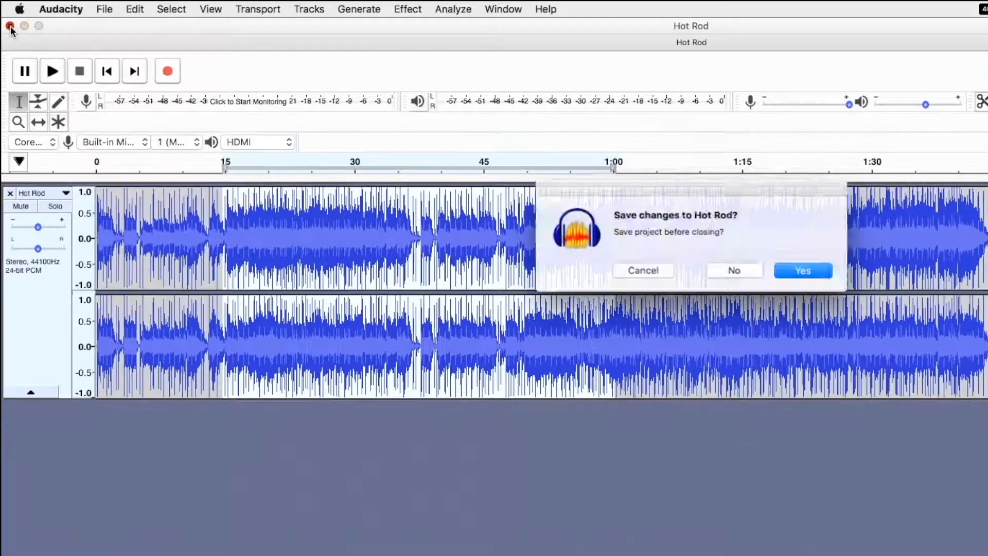
click(722, 269)
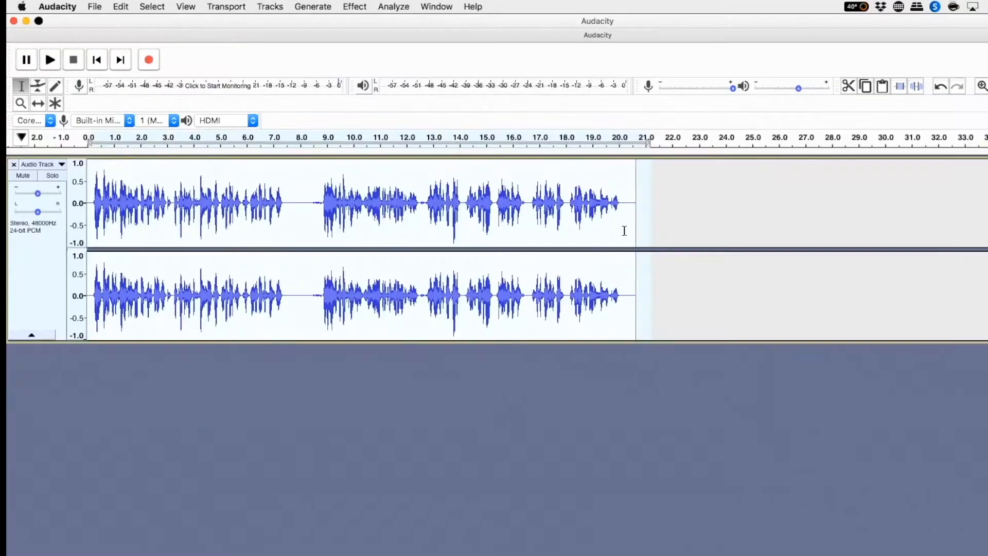
- Add a new stereo track below the voice recording and paste the copied music at its start
click(357, 7)
mouse_move(271, 6)
mouse_move(287, 21)
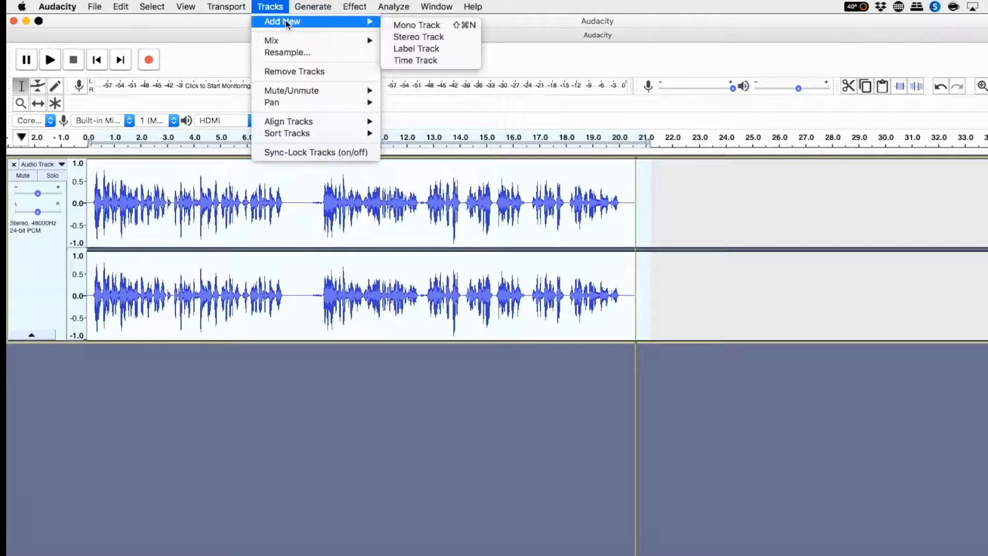
click(409, 36)
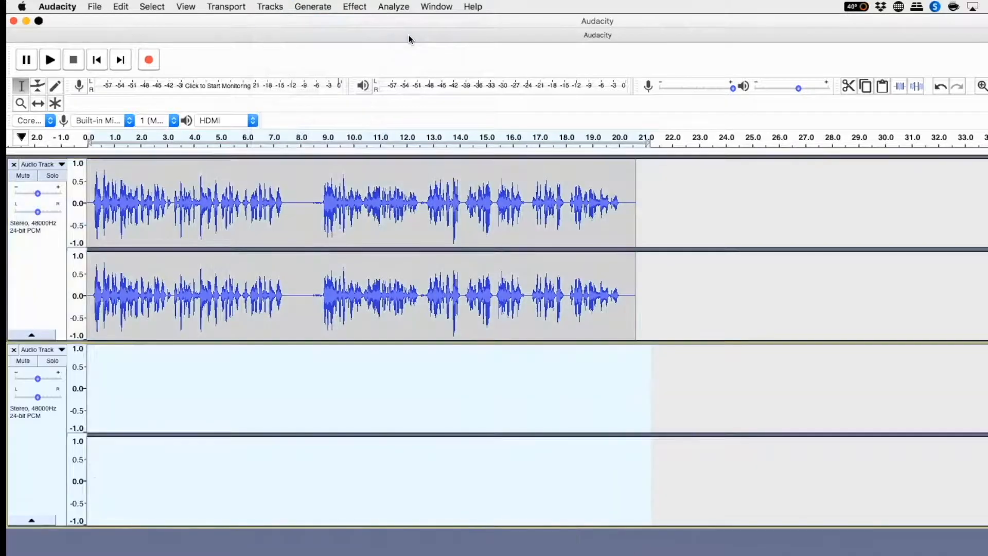
click(100, 60)
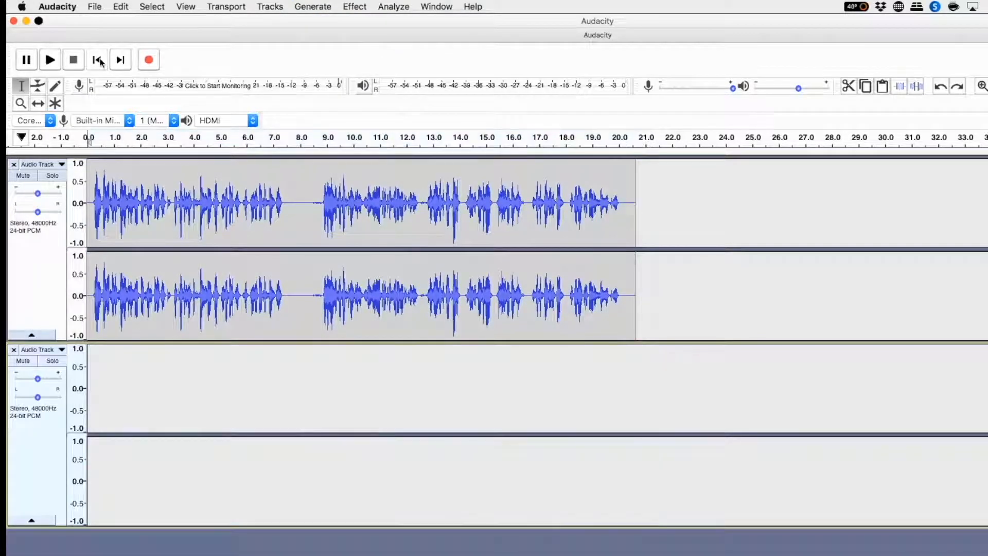
click(121, 6)
click(128, 89)
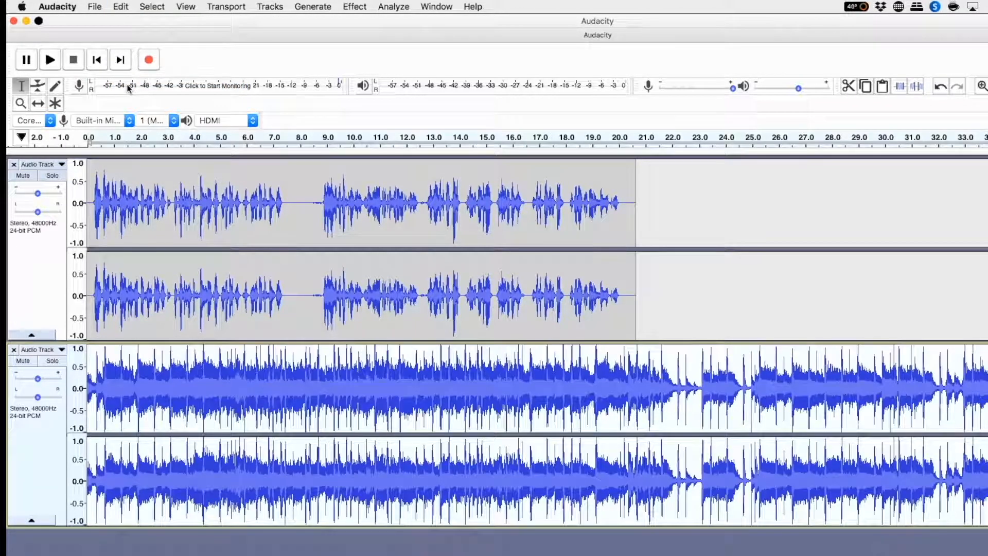
- Play the voice and music tracks together from the beginning to check the mix
click(96, 59)
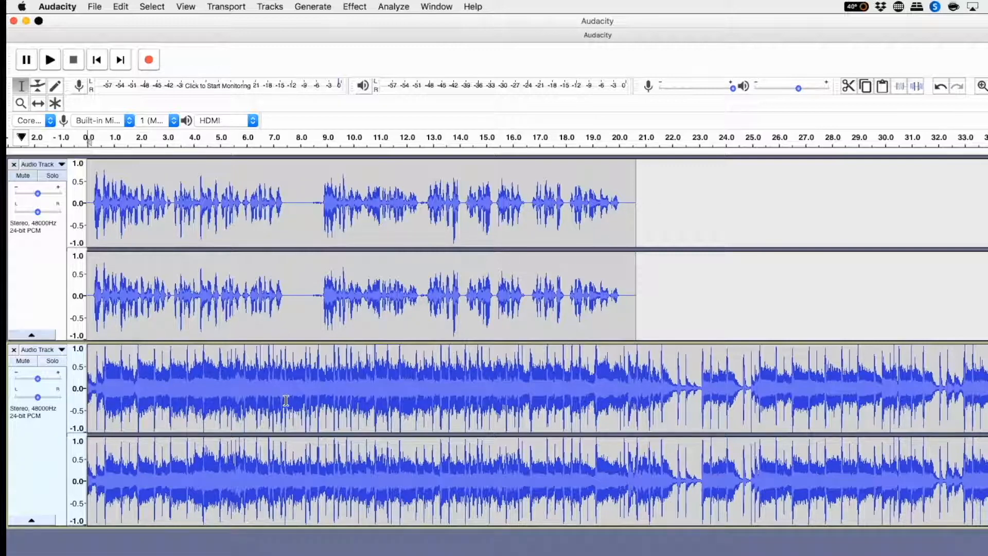
key(space)
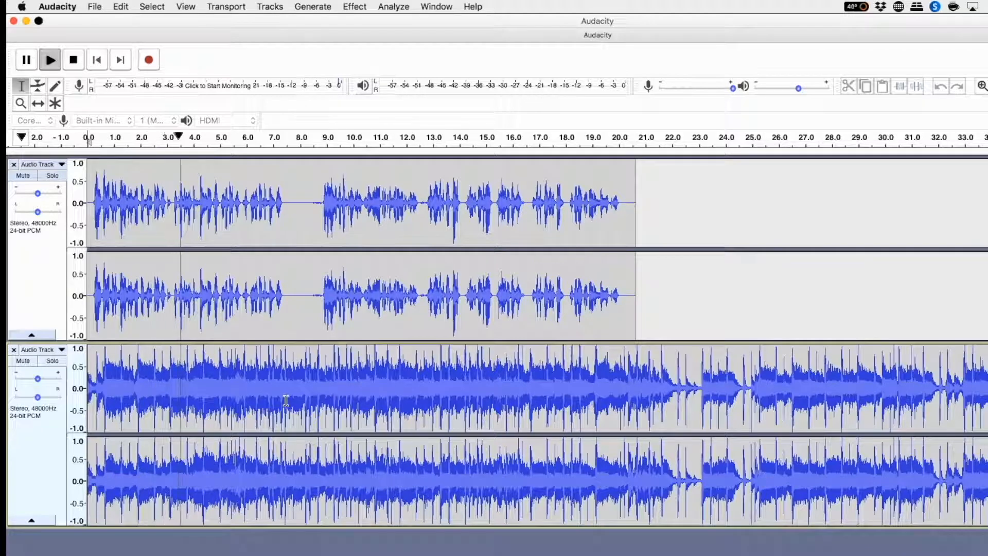
key(space)
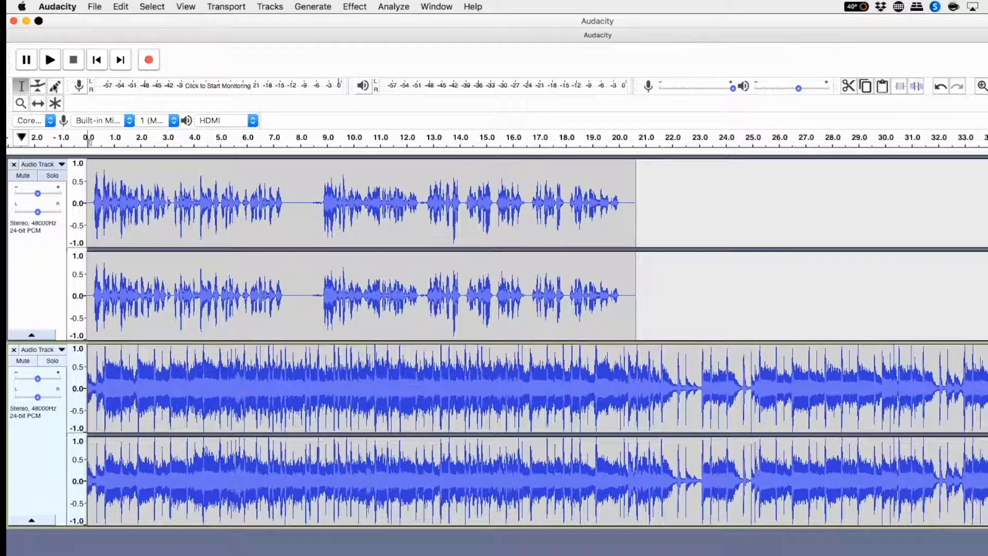
- Shift the voice clip to start at about 5 seconds and play the mix from the beginning
click(41, 106)
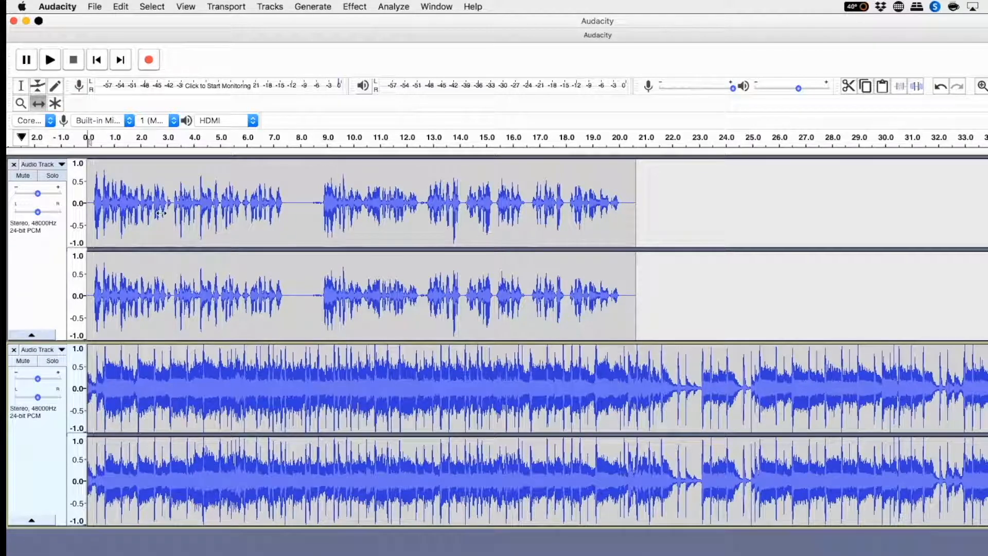
drag(176, 212, 293, 250)
click(97, 60)
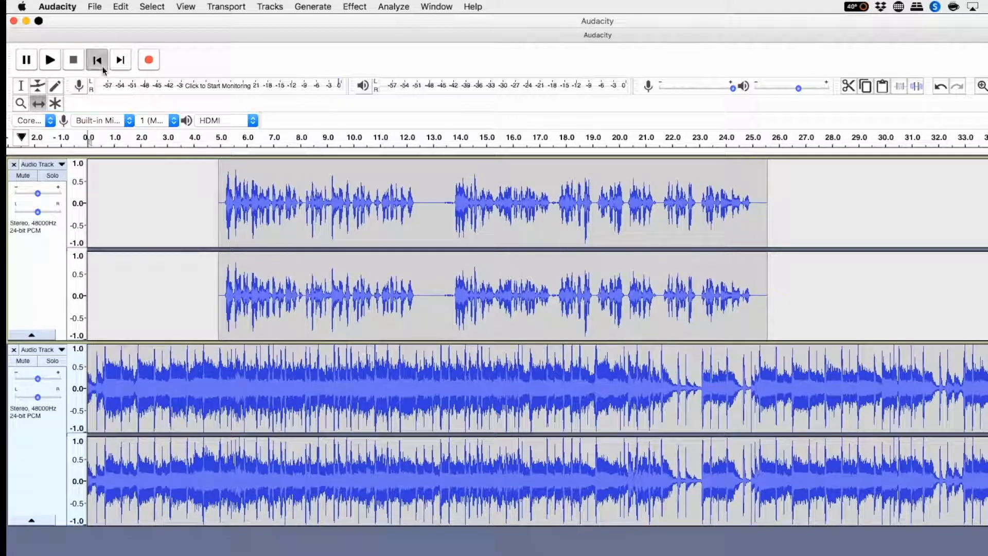
click(49, 61)
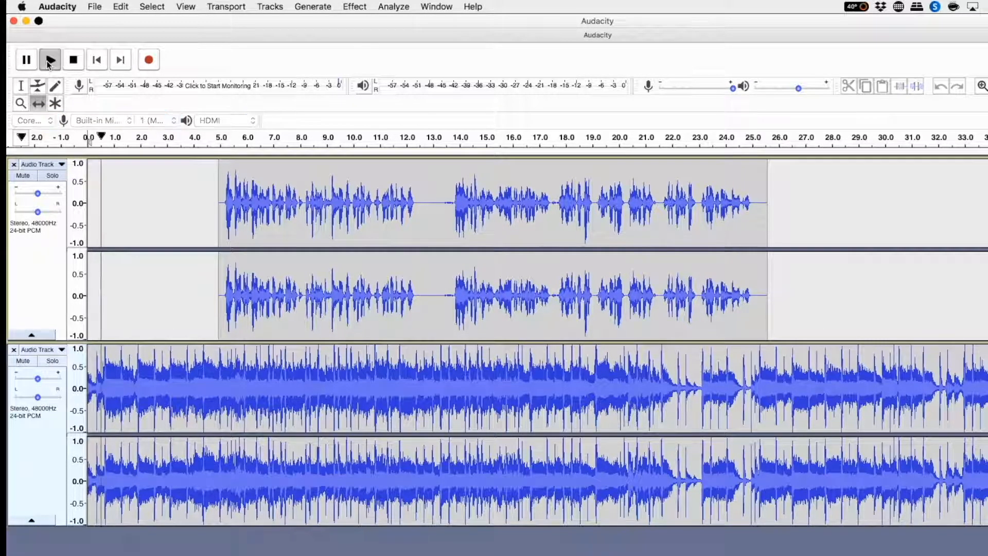
click(73, 60)
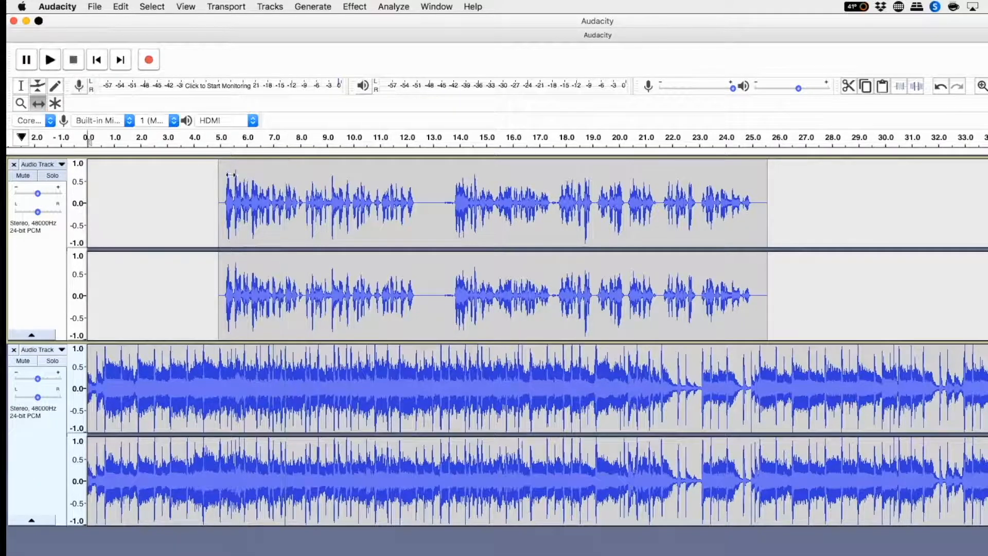
- Shift the voice clip to start at about 7.5 seconds and play the mix from about 4.3 seconds
drag(334, 208, 402, 212)
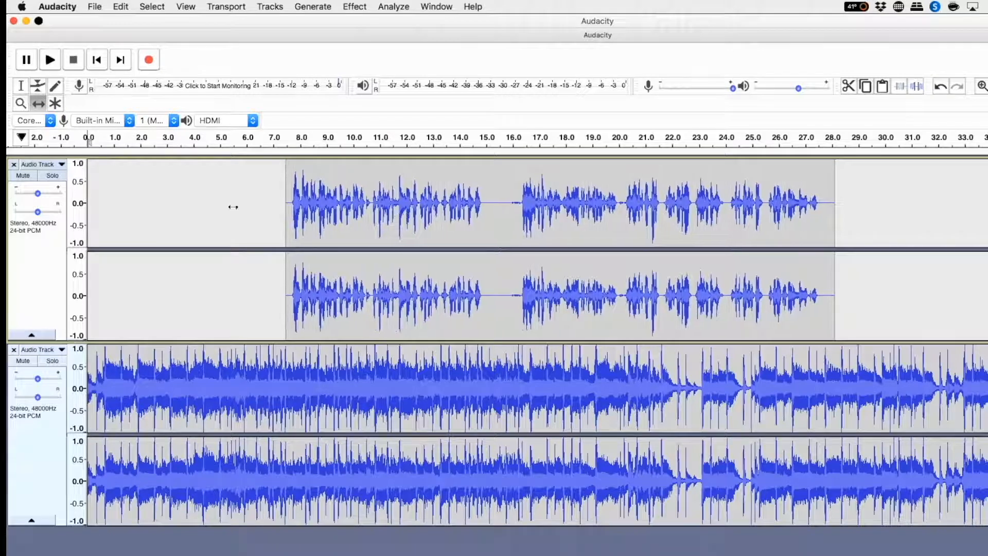
click(19, 87)
click(202, 199)
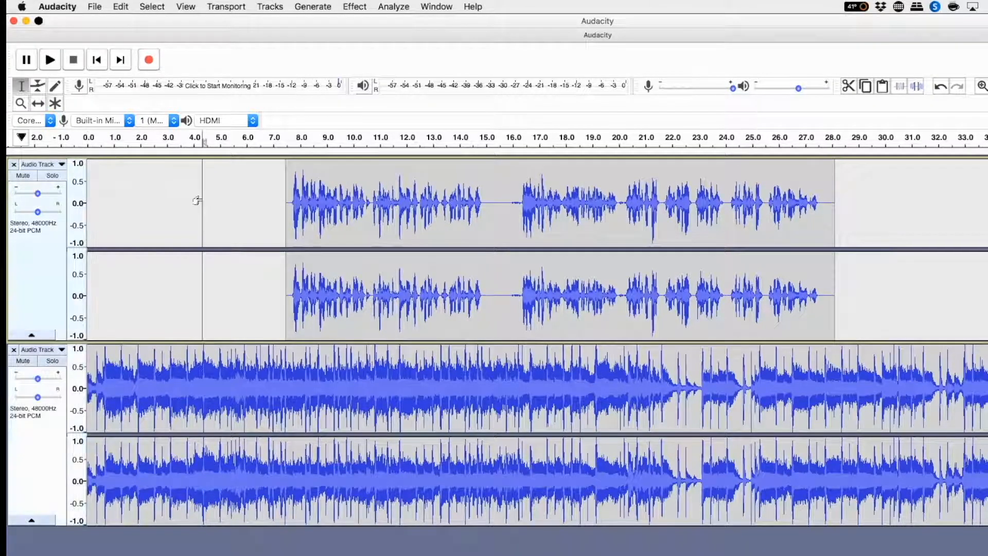
key(space)
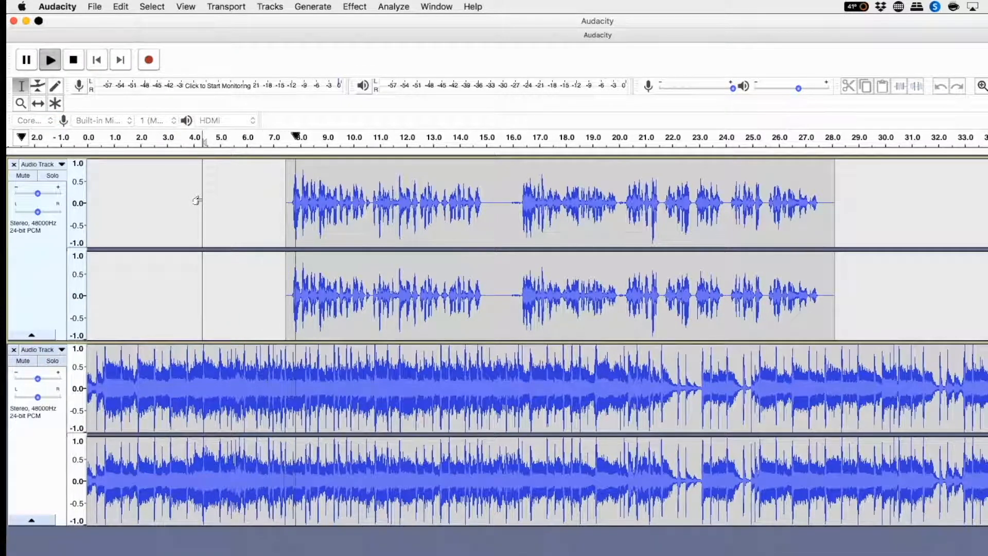
key(space)
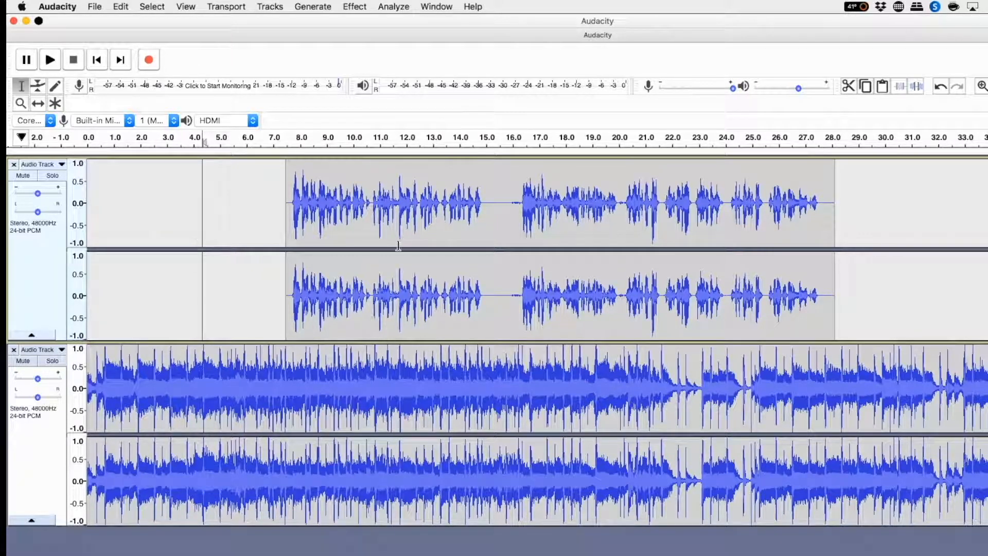
- Split the voice clip in the silent gap at about 15.5 seconds
click(499, 200)
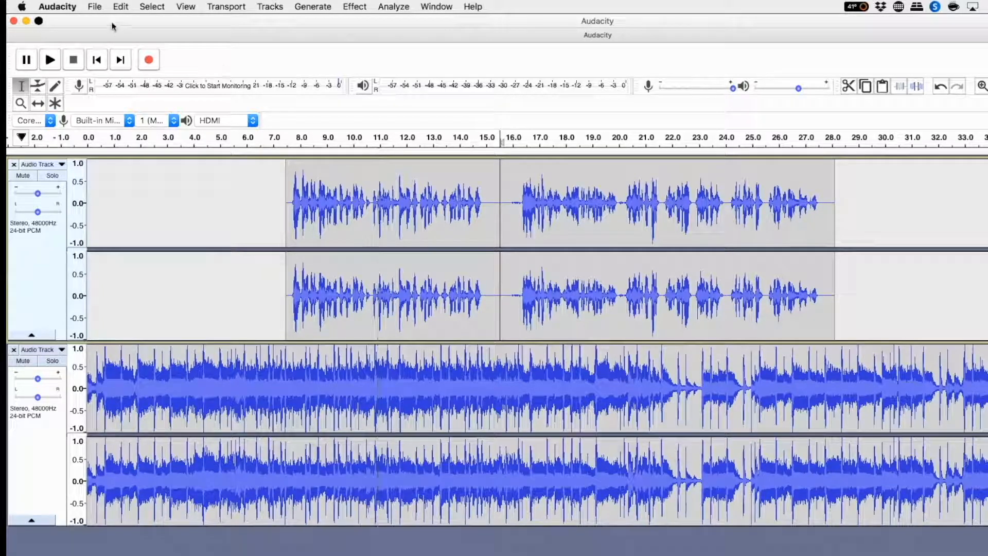
click(122, 7)
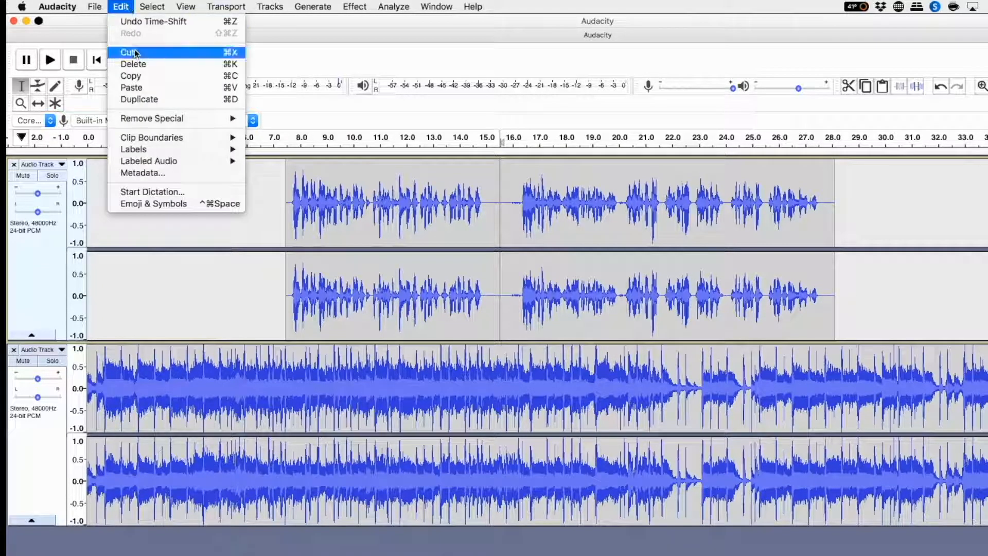
mouse_move(159, 139)
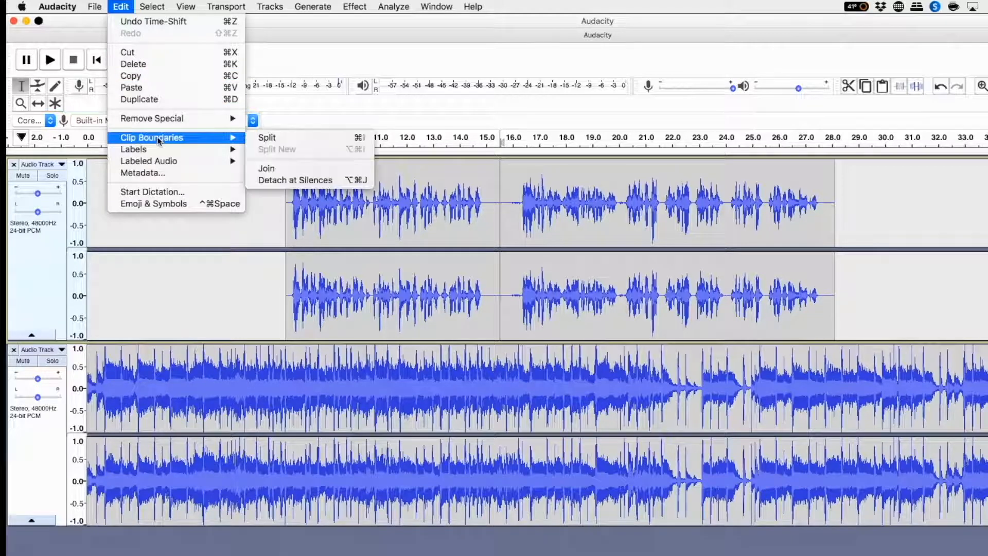
click(261, 139)
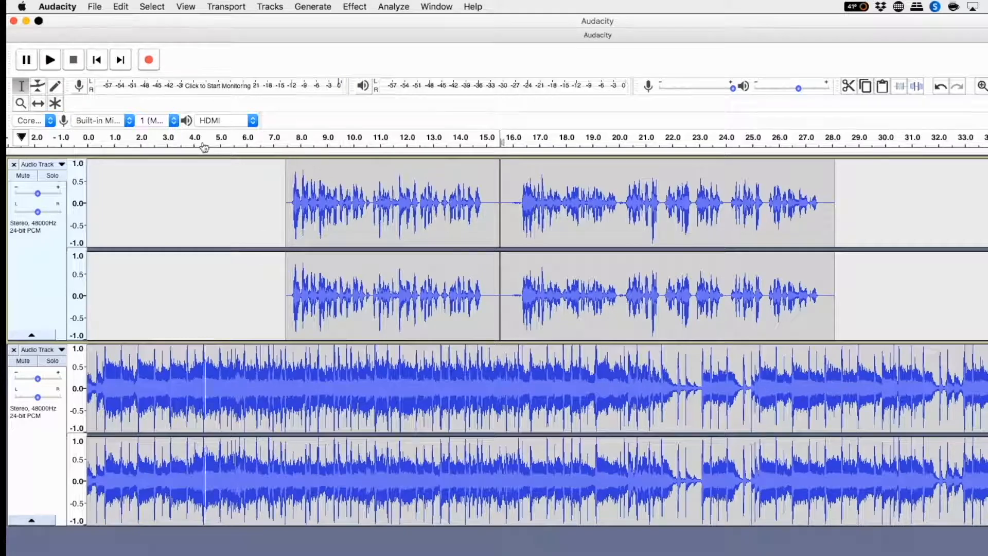
- Shift the second voice clip along the timeline to start at about 21 seconds
click(40, 104)
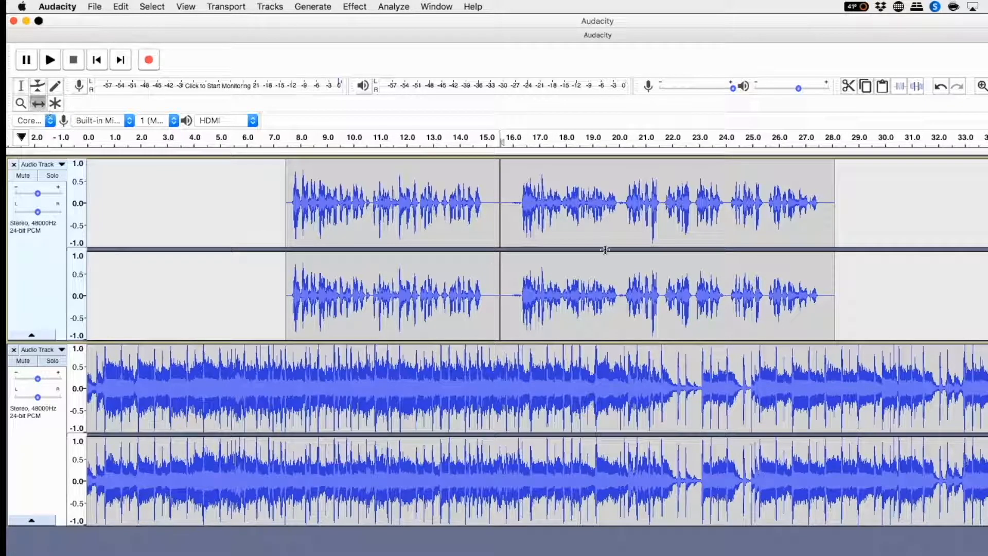
drag(616, 204, 768, 212)
drag(692, 215, 734, 216)
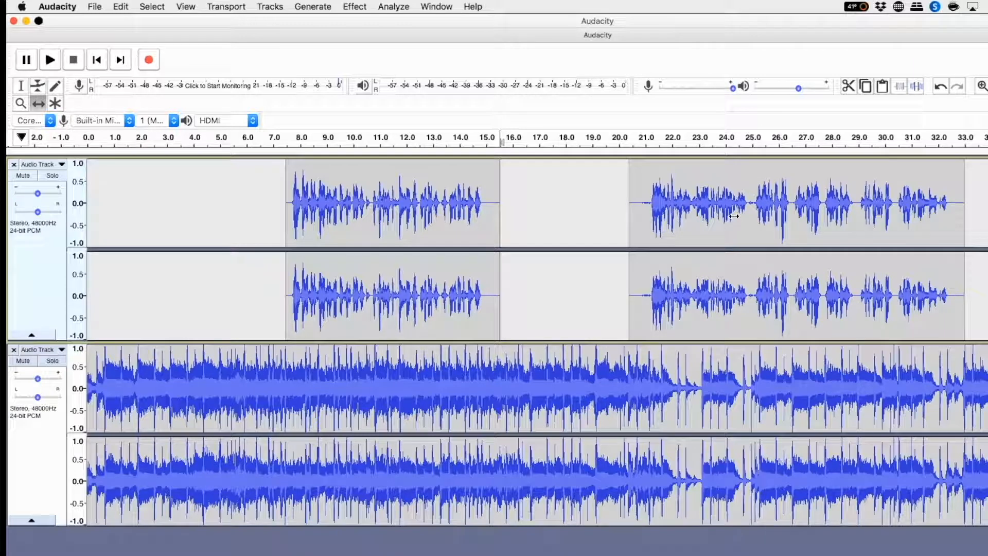
drag(754, 217, 770, 222)
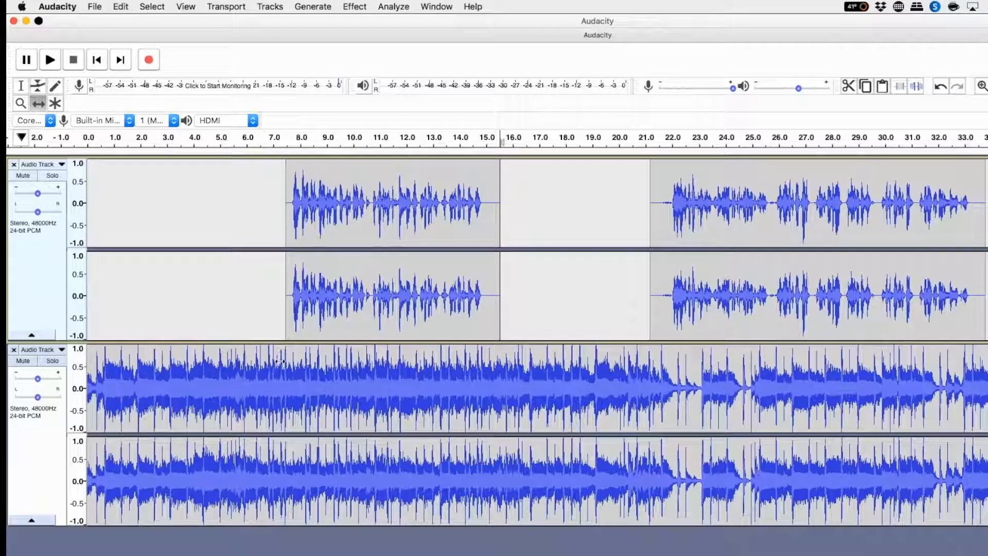
- Duck the music under the first voice clip with the Envelope tool, from about 7 seconds, and raise it again at about 15.5 seconds
click(37, 86)
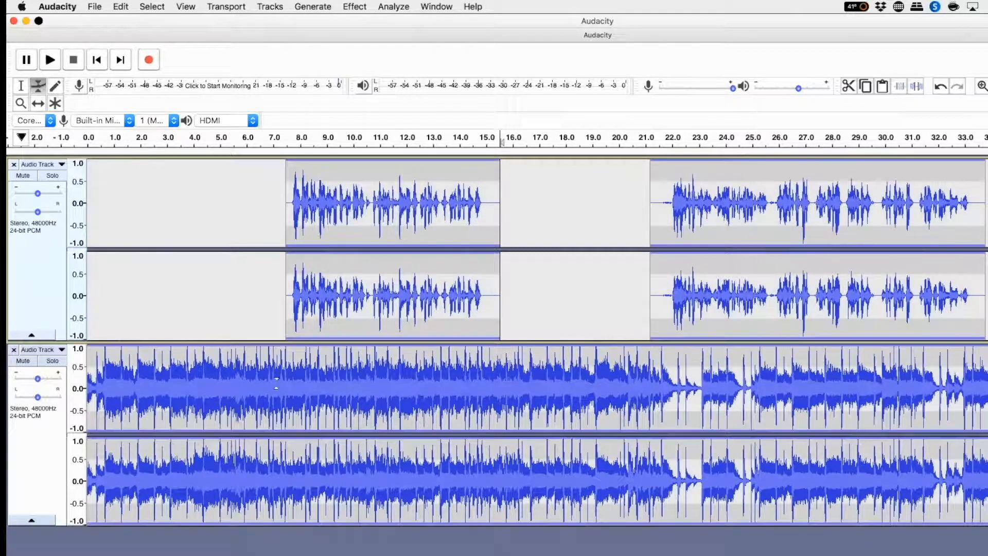
drag(284, 382, 274, 354)
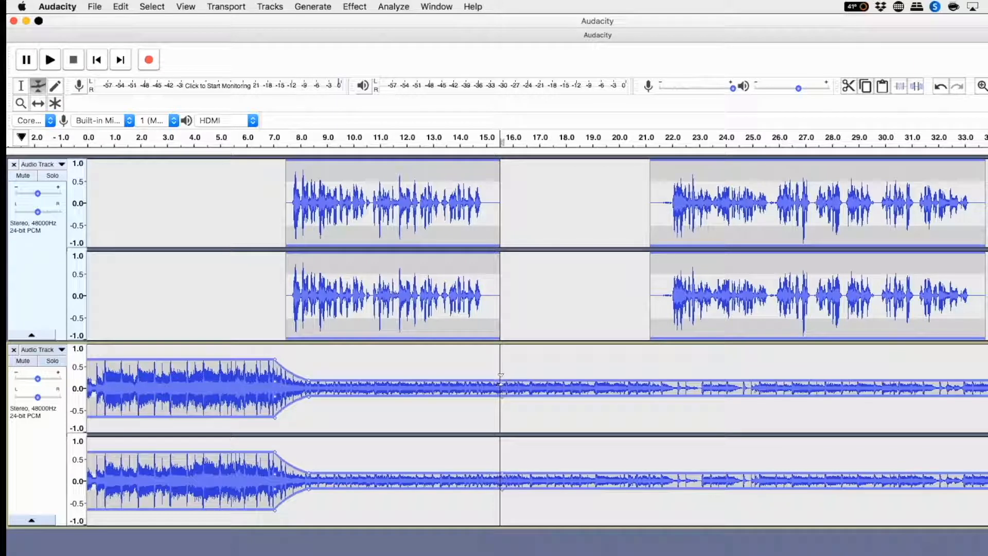
drag(507, 372, 509, 352)
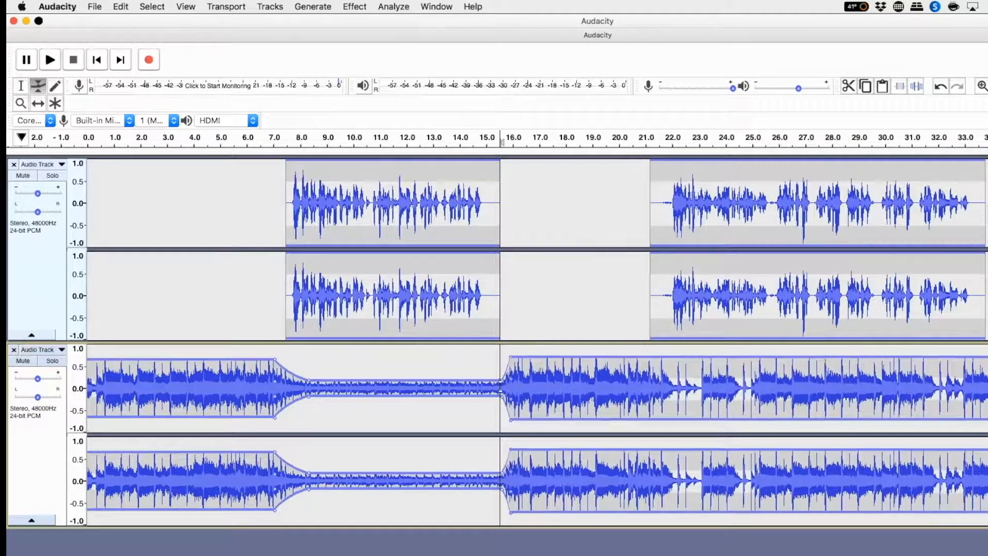
mouse_move(499, 380)
mouse_down()
mouse_move(463, 381)
mouse_move(486, 380)
mouse_up()
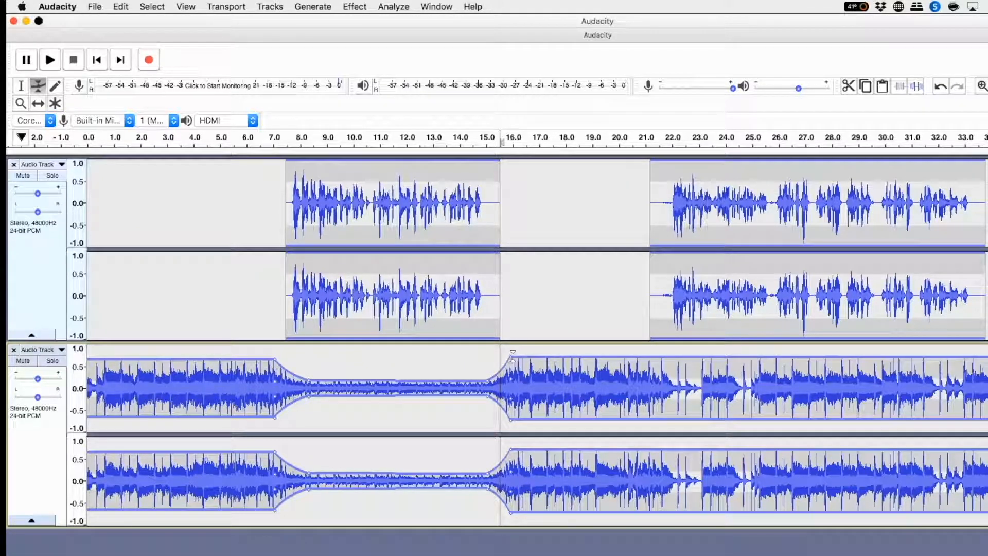
drag(510, 353, 500, 354)
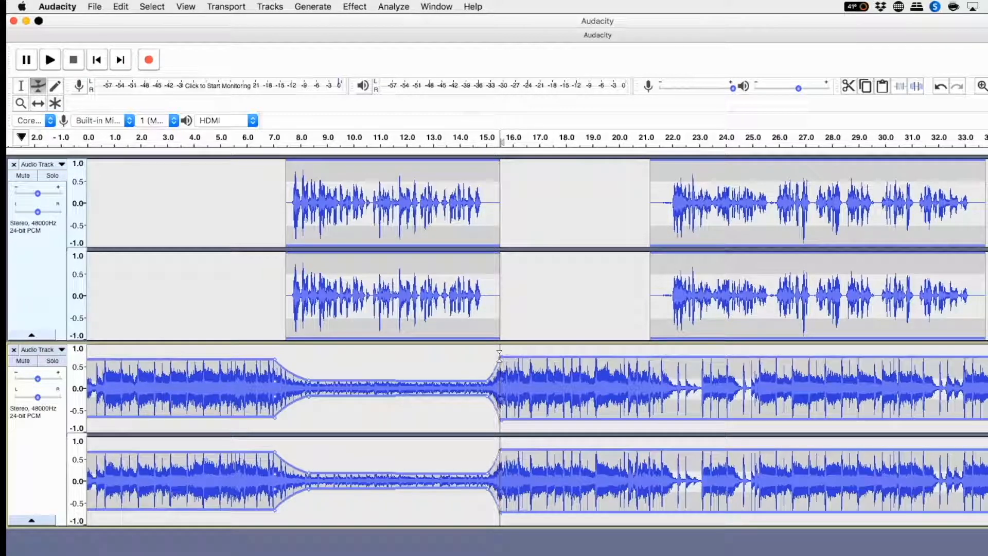
- Lower the music envelope under the second voice clip from about 21 seconds and fade it to silence between about 34 and 35 seconds
click(664, 357)
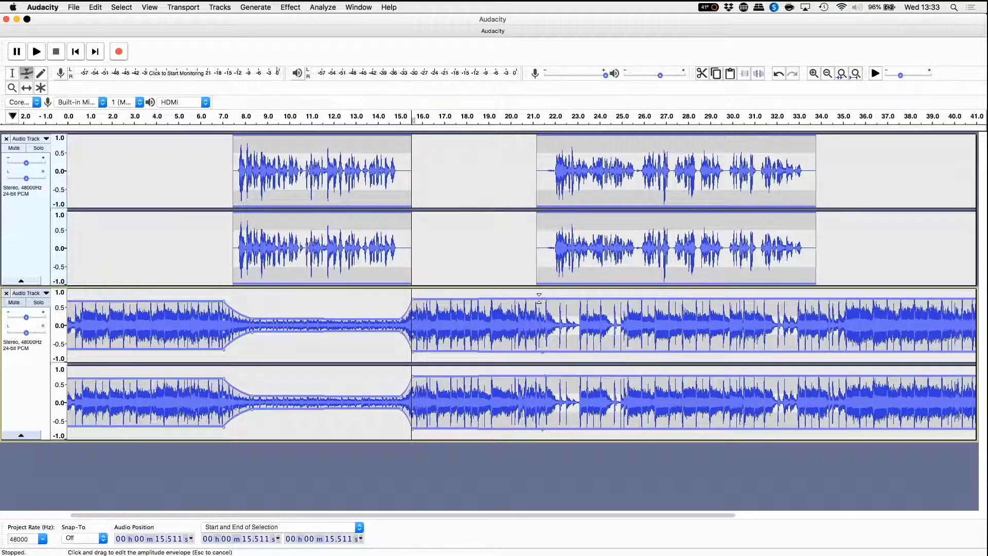
drag(539, 298, 550, 316)
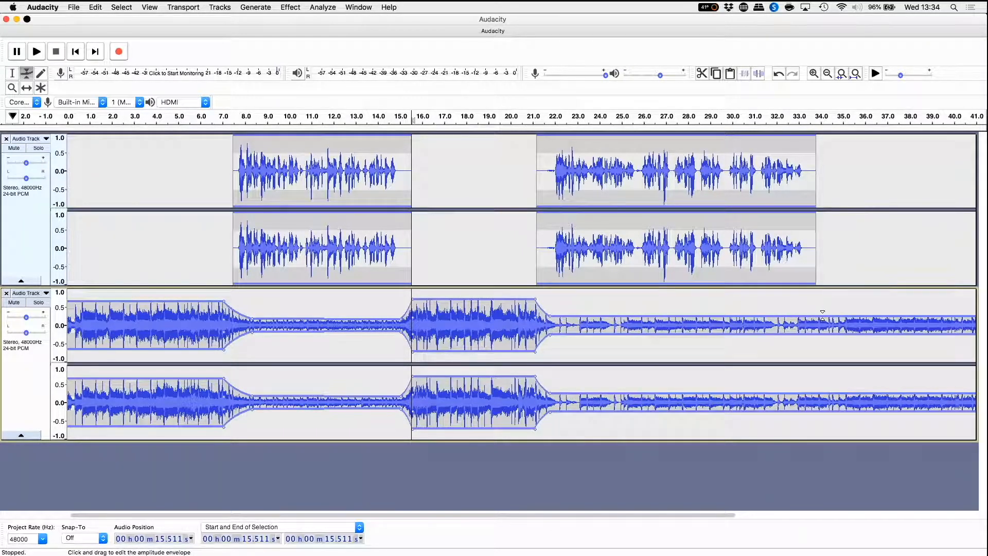
click(824, 315)
click(834, 316)
drag(835, 315, 843, 322)
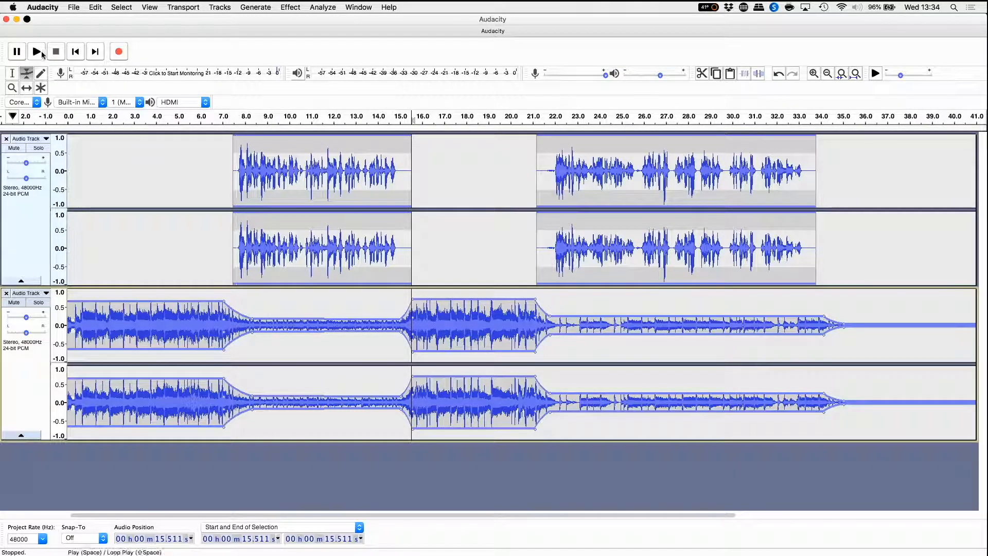
- Play the mix from the beginning through the end of the second voice clip to check the music levels
click(78, 55)
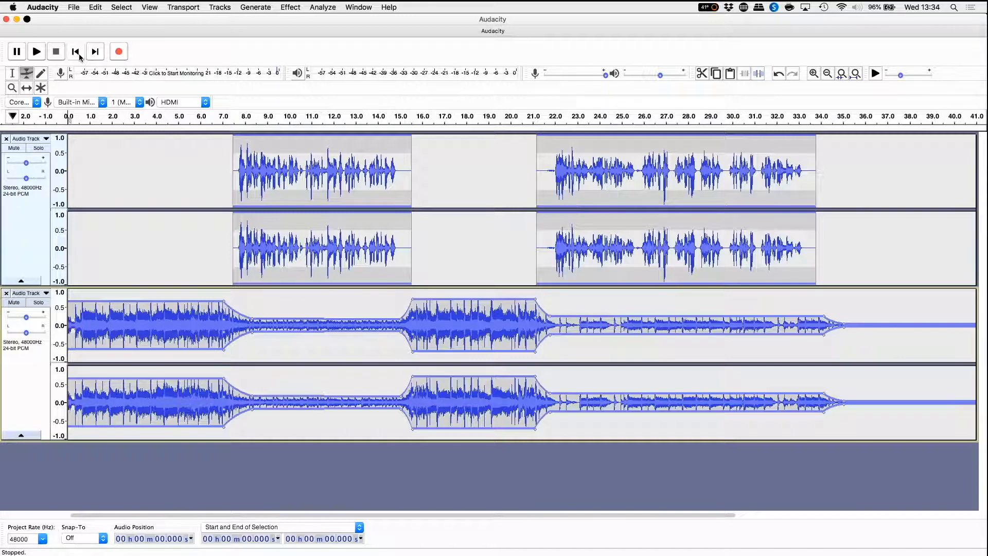
key(space)
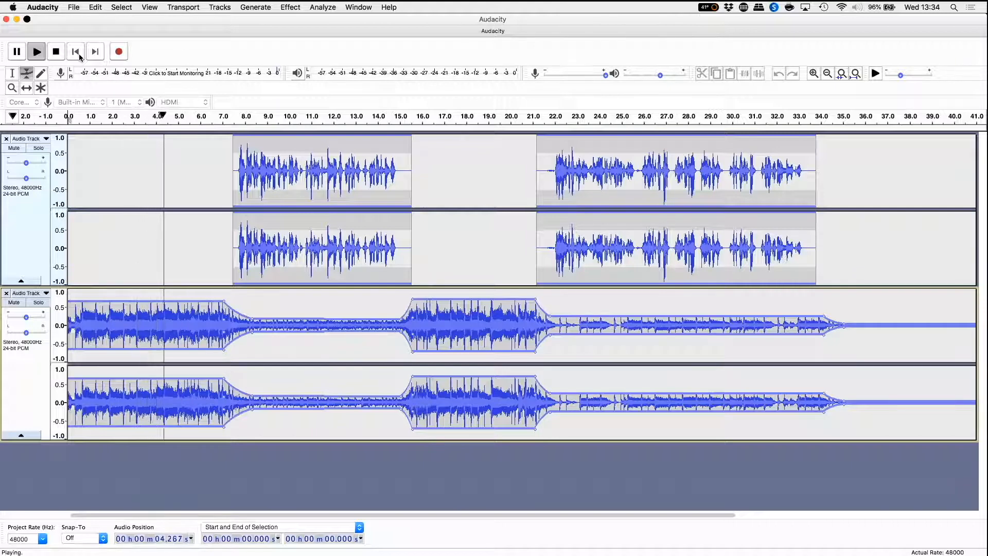
key(XF86AudioRaiseVolume)
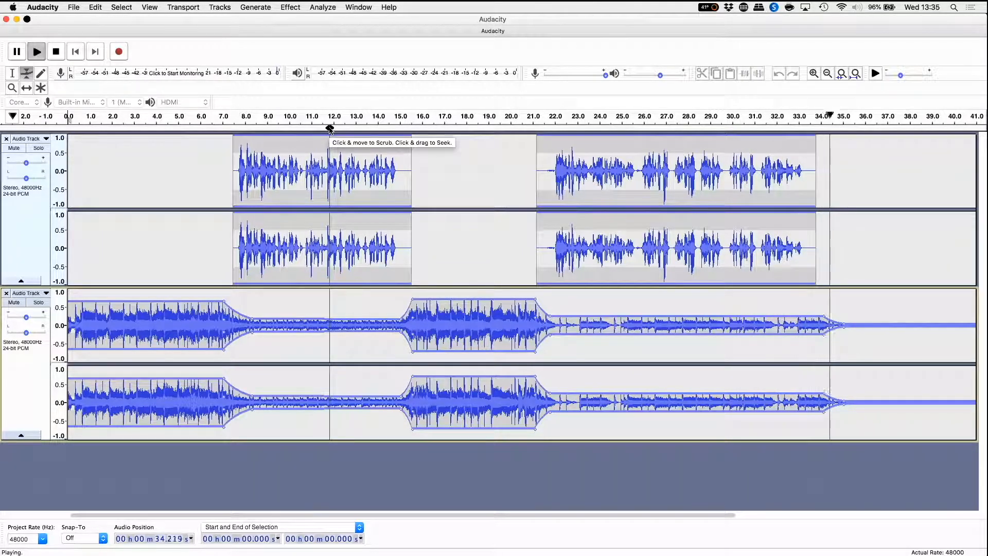
key(space)
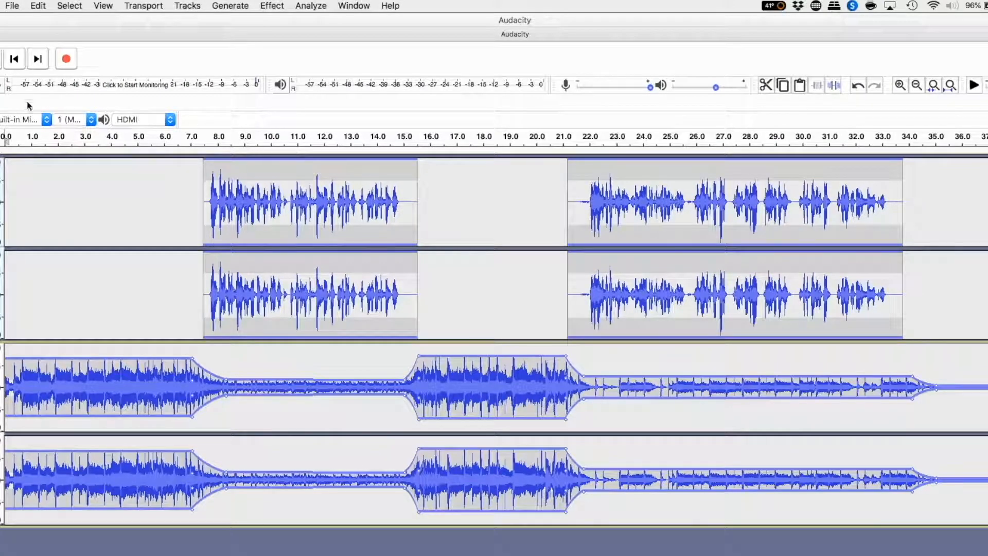
- Lower the music envelope further under the second voice clip, from about 22 to 34 seconds
click(900, 85)
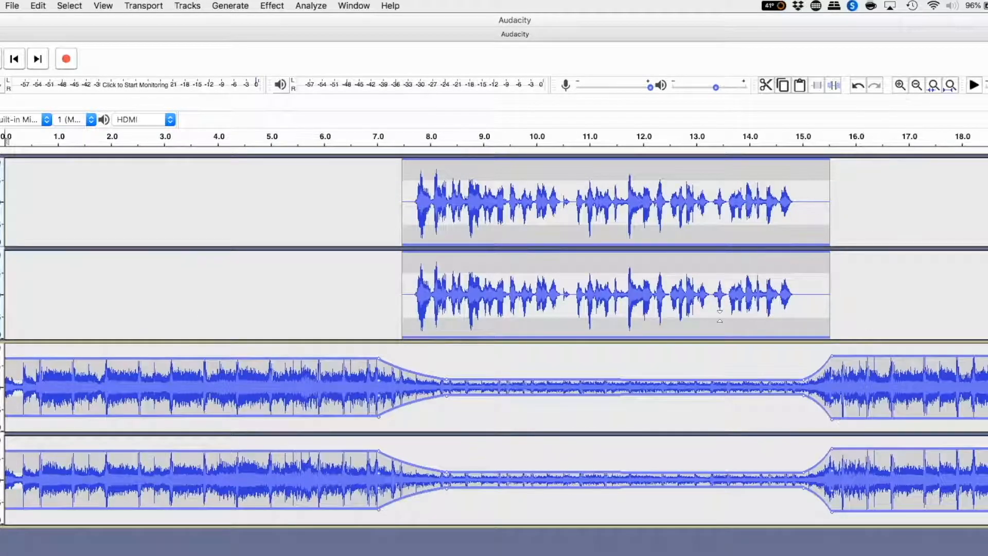
scroll(909, 396, right, 10)
scroll(909, 397, right, 15)
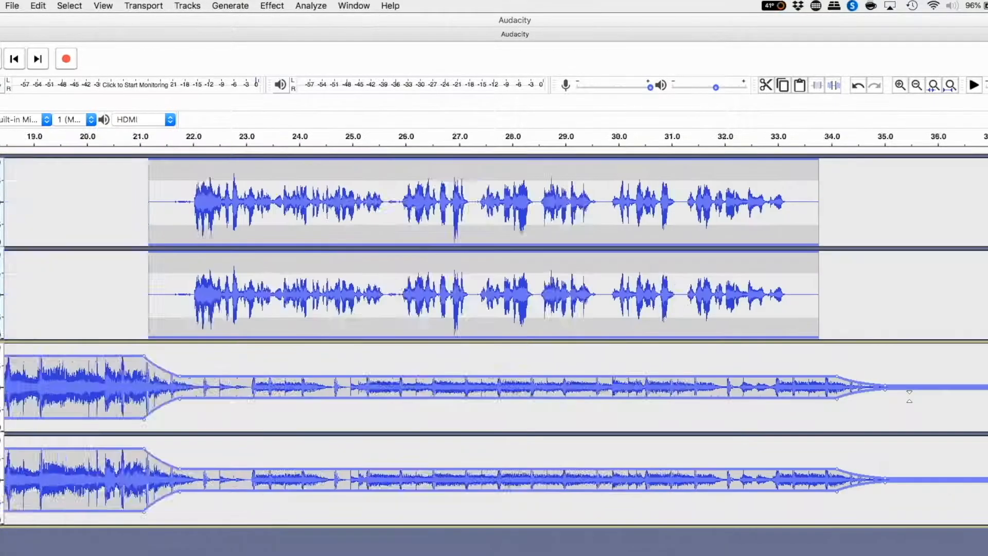
scroll(909, 397, left, 10)
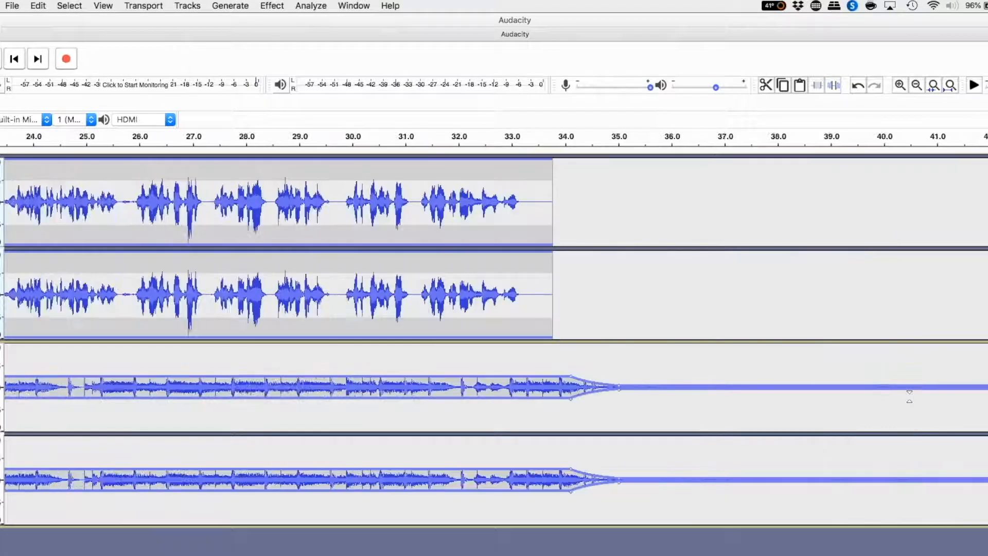
scroll(909, 396, left, 5)
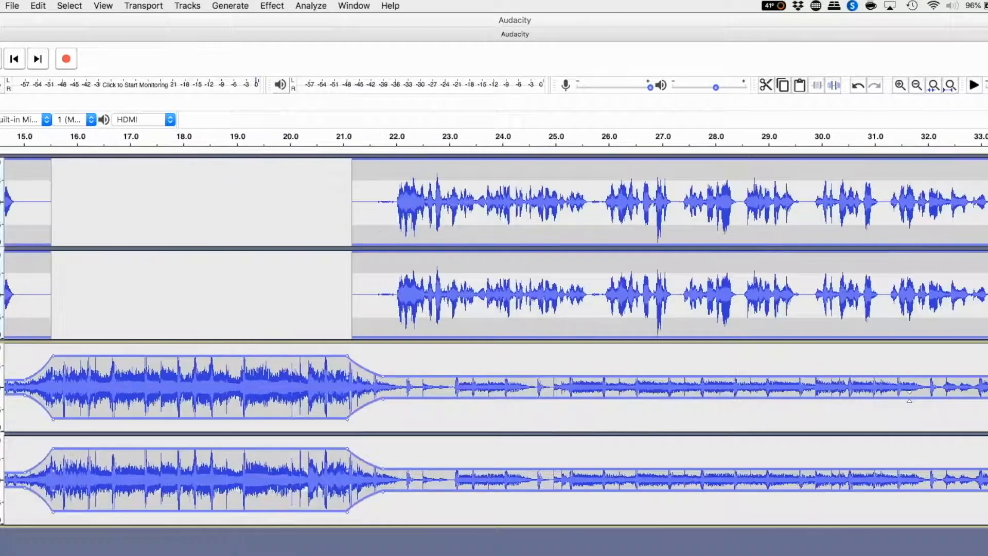
scroll(324, 366, right, 1)
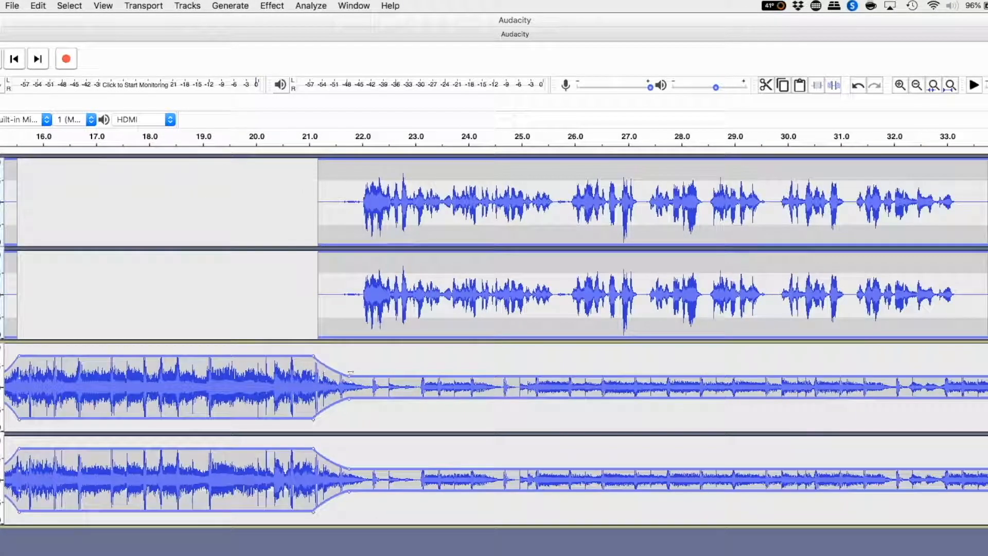
drag(350, 373, 351, 380)
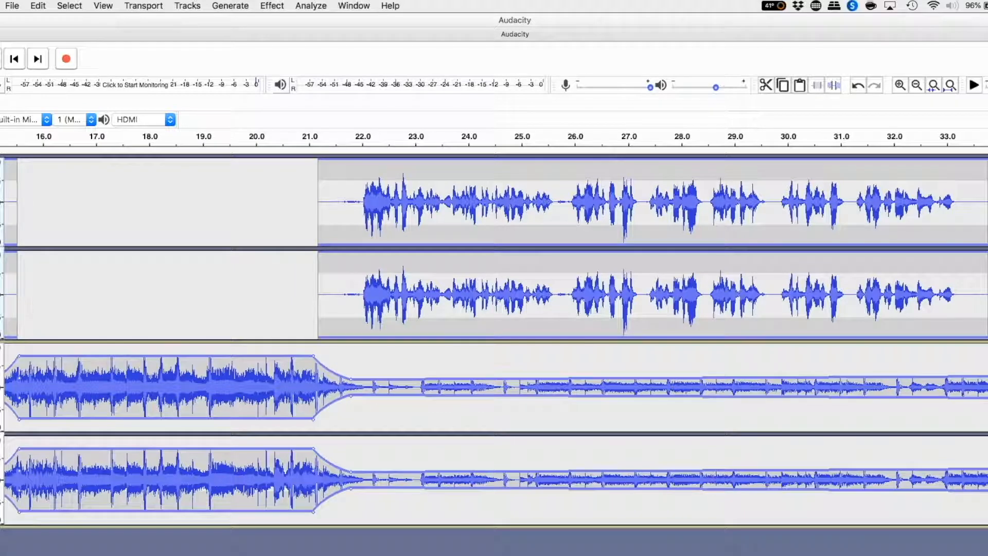
drag(987, 376, 986, 383)
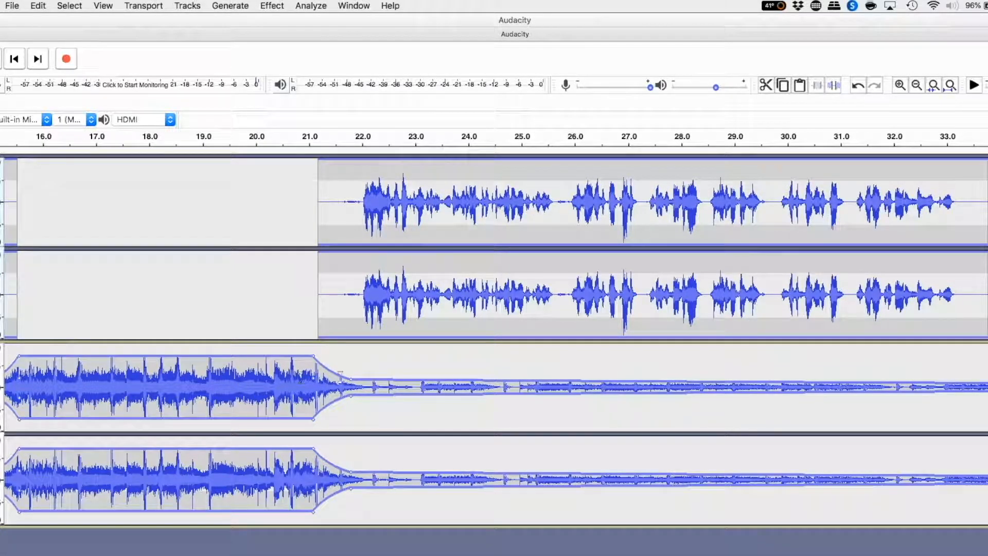
drag(353, 374, 354, 377)
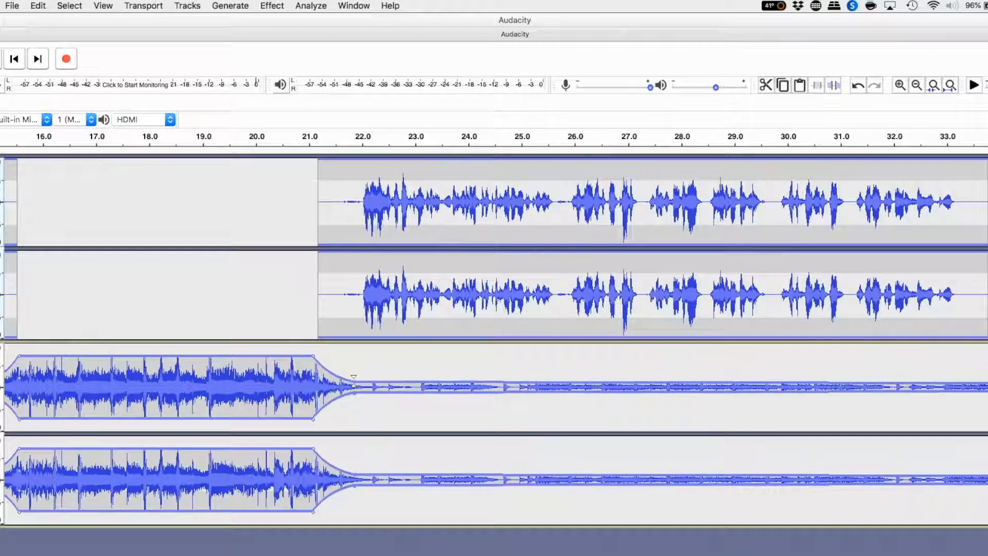
- Return to the start of the project and look over the available save and export formats without exporting
click(13, 56)
click(13, 58)
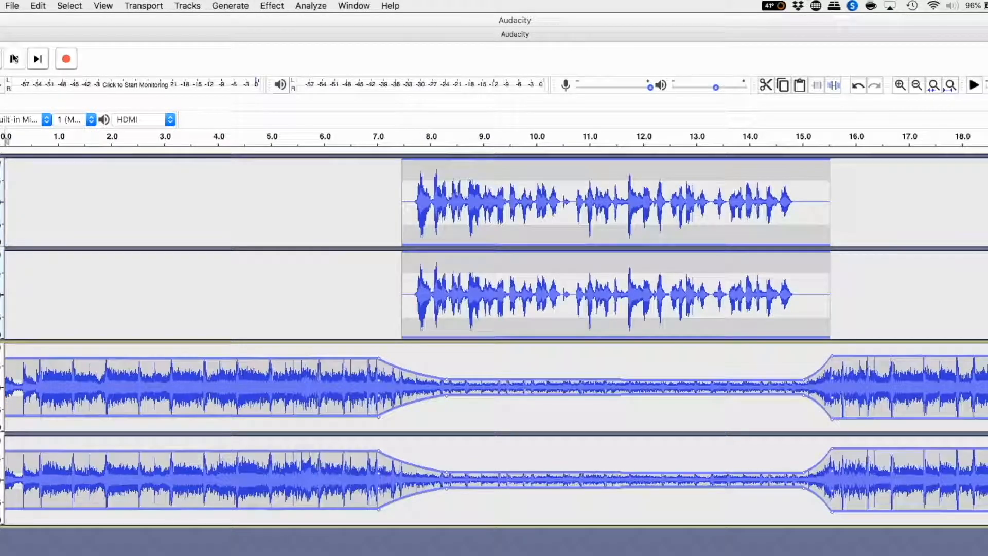
click(13, 66)
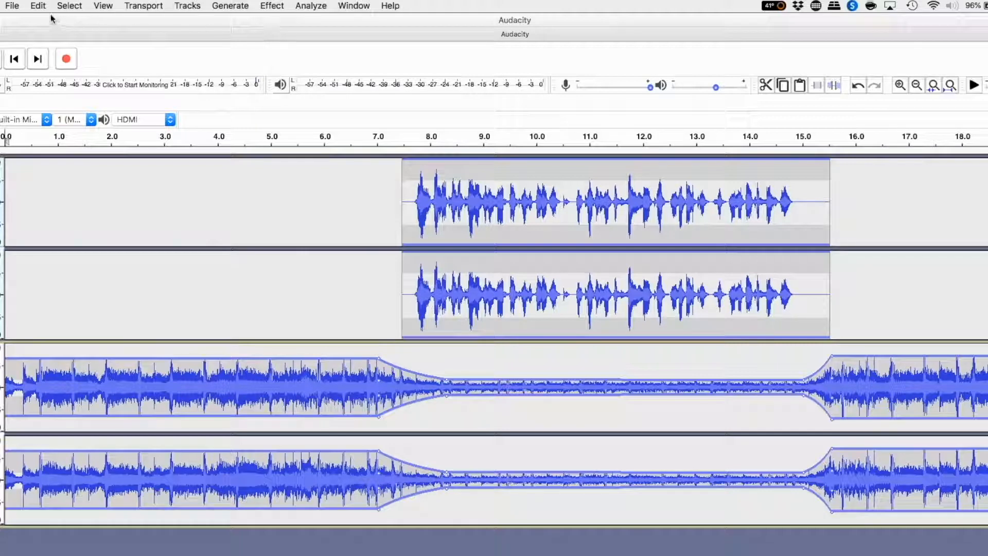
click(12, 6)
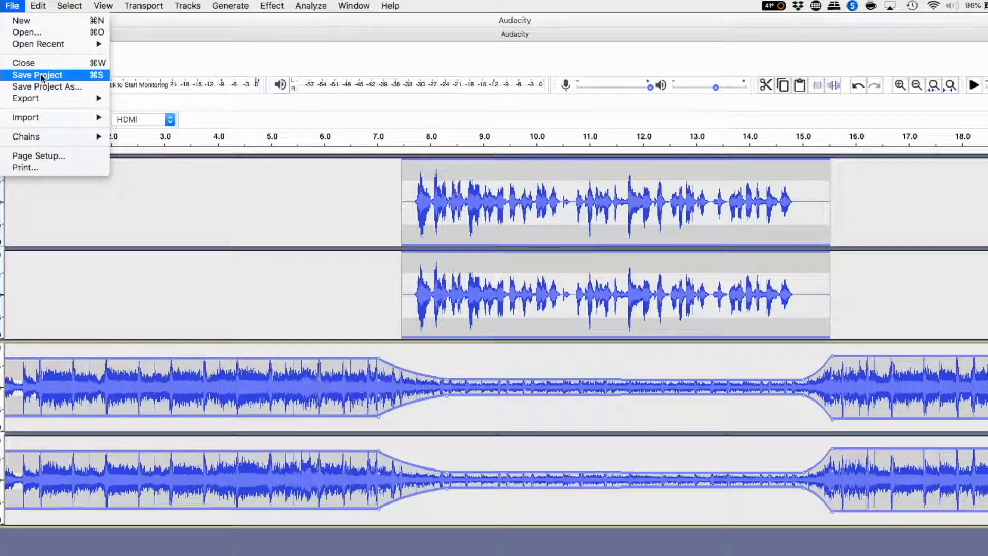
mouse_move(41, 98)
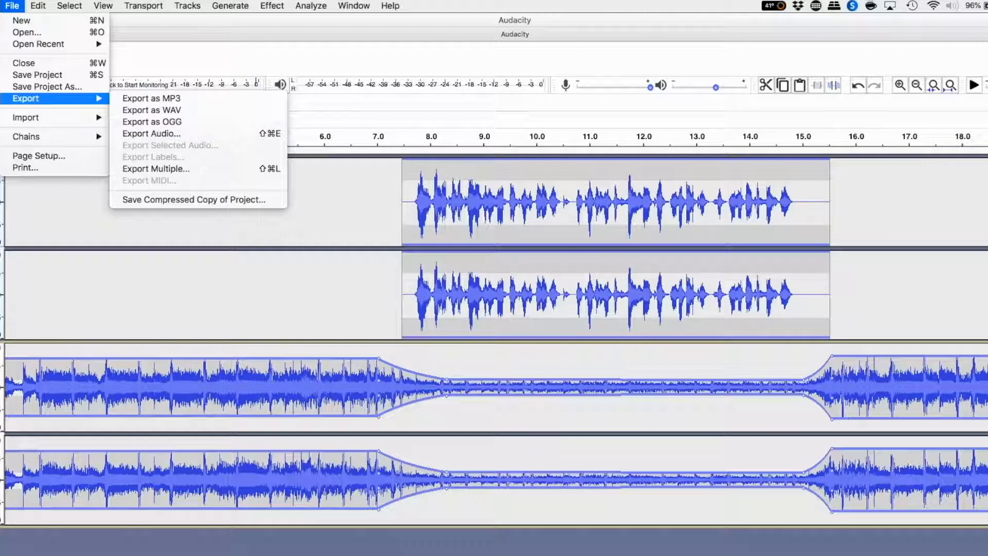
key(Escape)
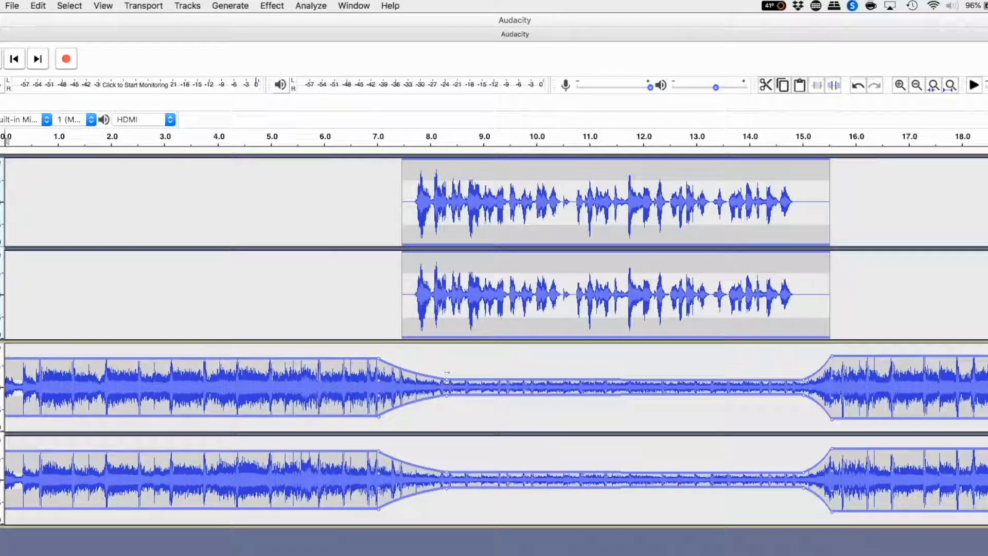
- Lower the music envelope slightly at about 8.4 seconds under the first voice clip and adjust its control point near 15 seconds
drag(447, 379, 449, 382)
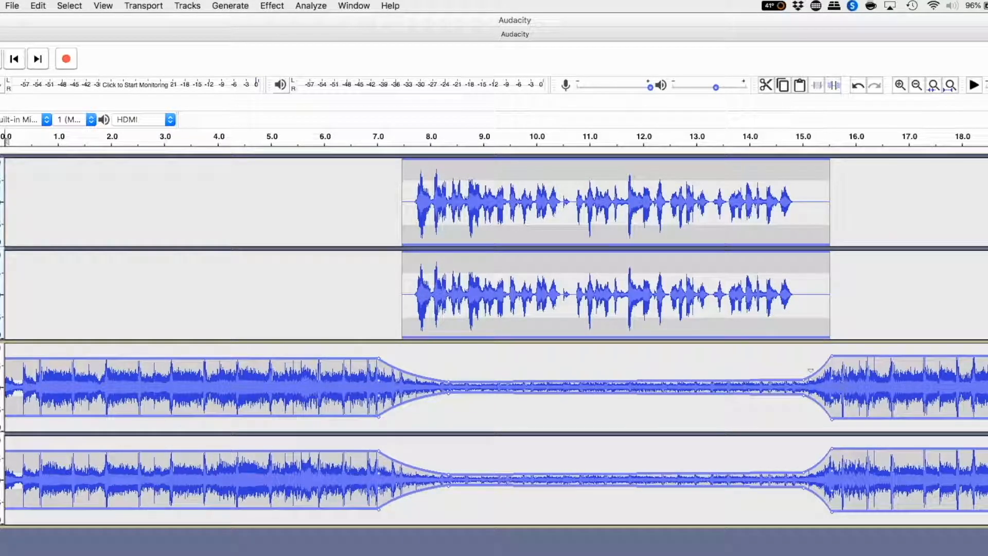
drag(806, 372, 806, 375)
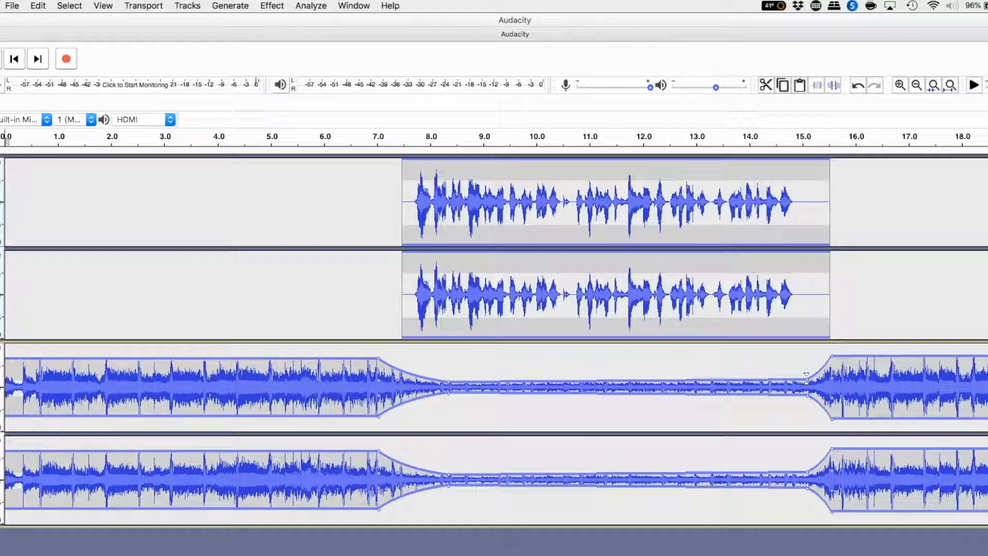
click(915, 86)
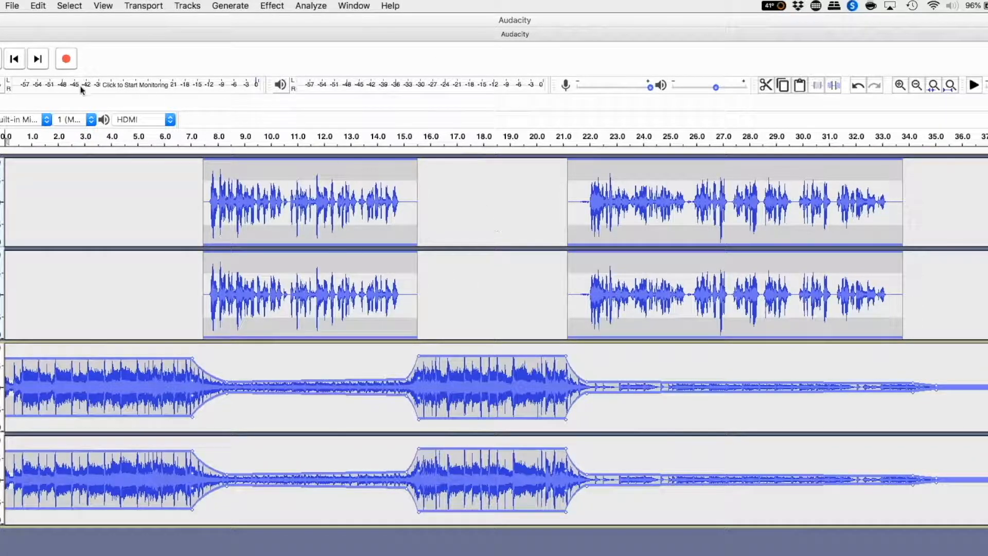
- Review the audio export options for the finished mix and close them without exporting
click(12, 6)
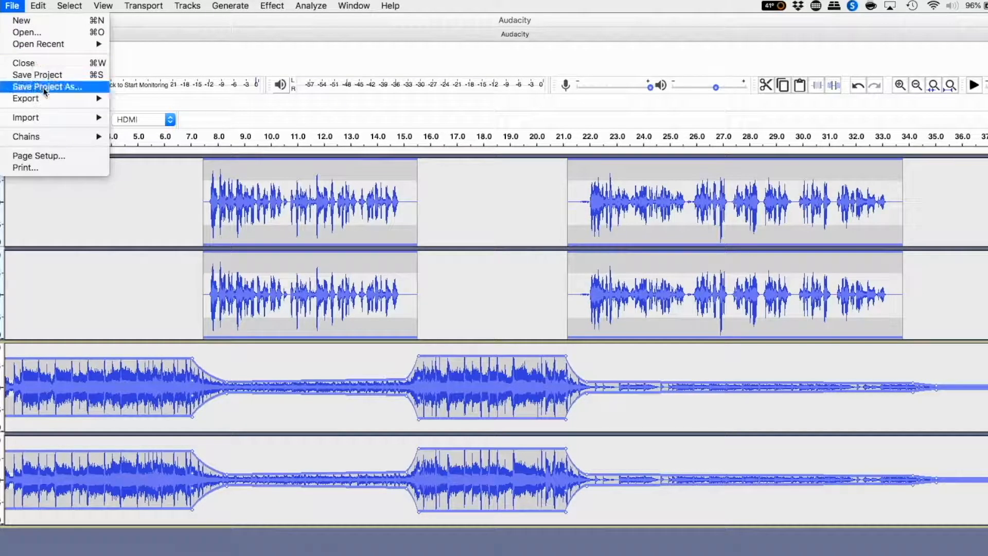
mouse_move(44, 106)
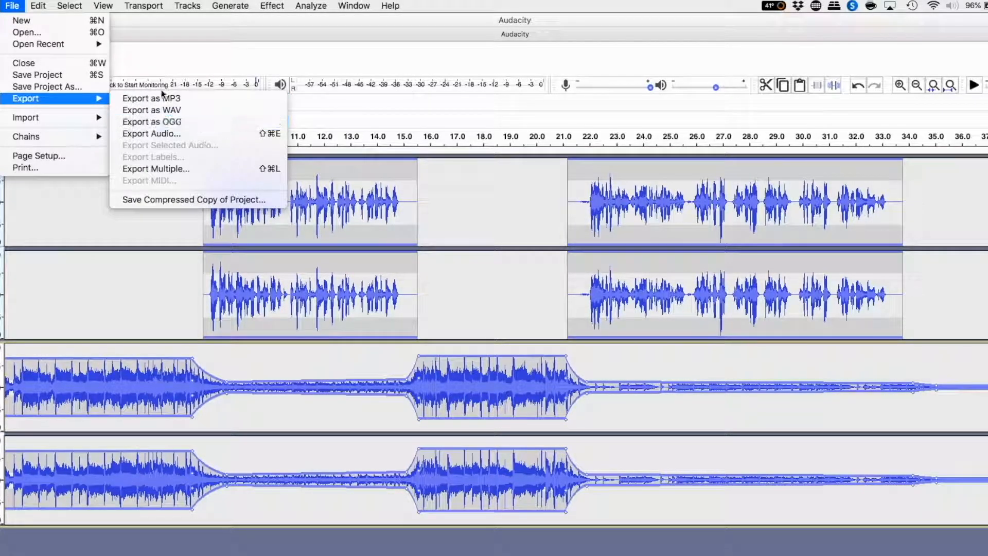
click(29, 222)
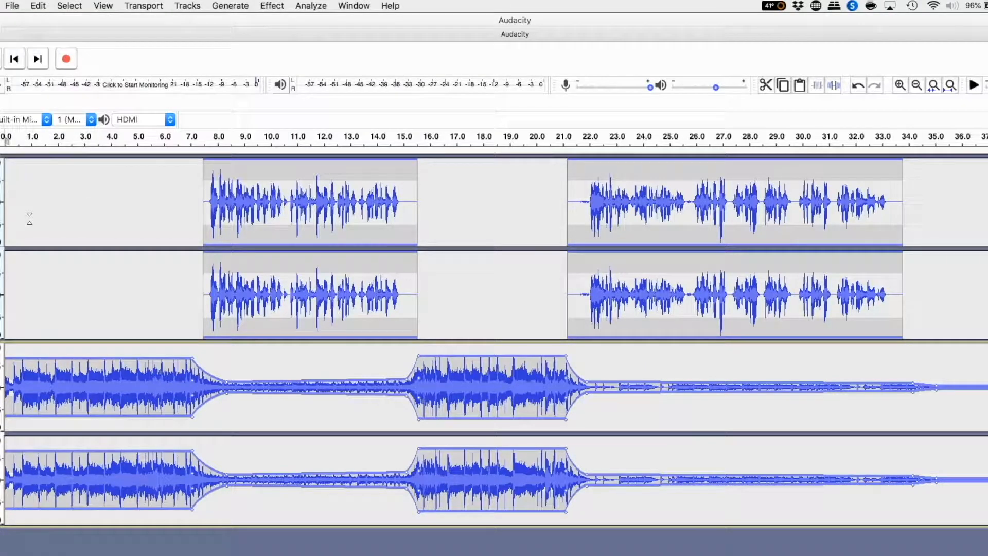